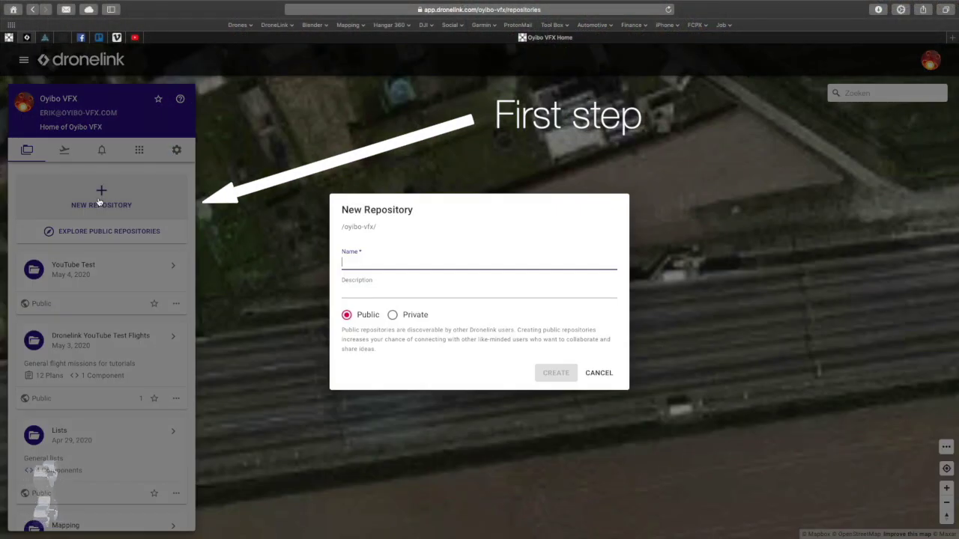
Create a public repository named "My first repo" with the description "First flight".
type("My first repo")
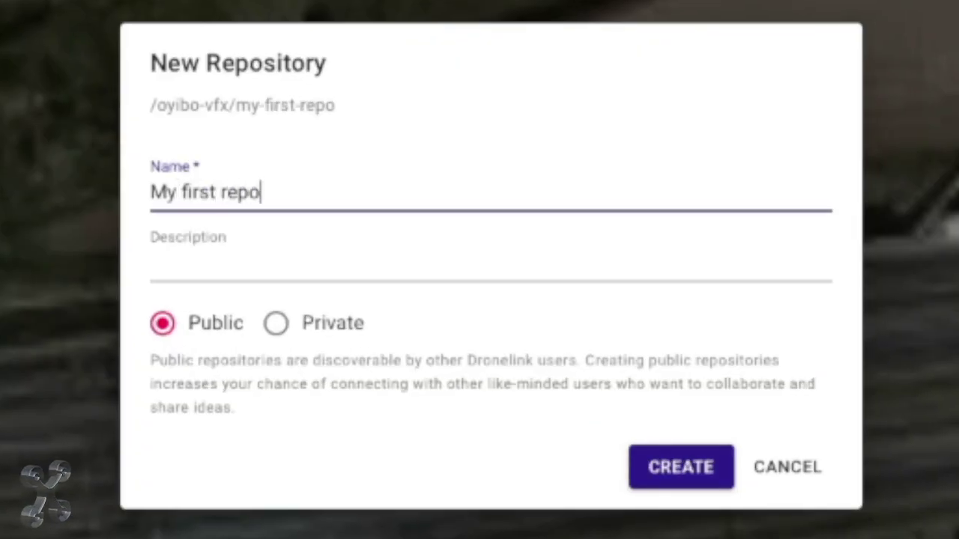
left_click(198, 250)
type("First fli")
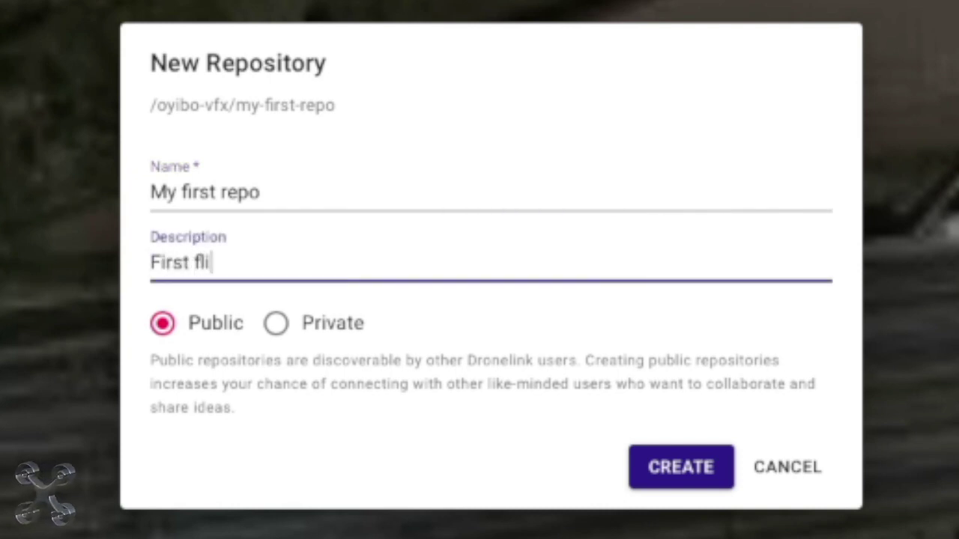
type("ght")
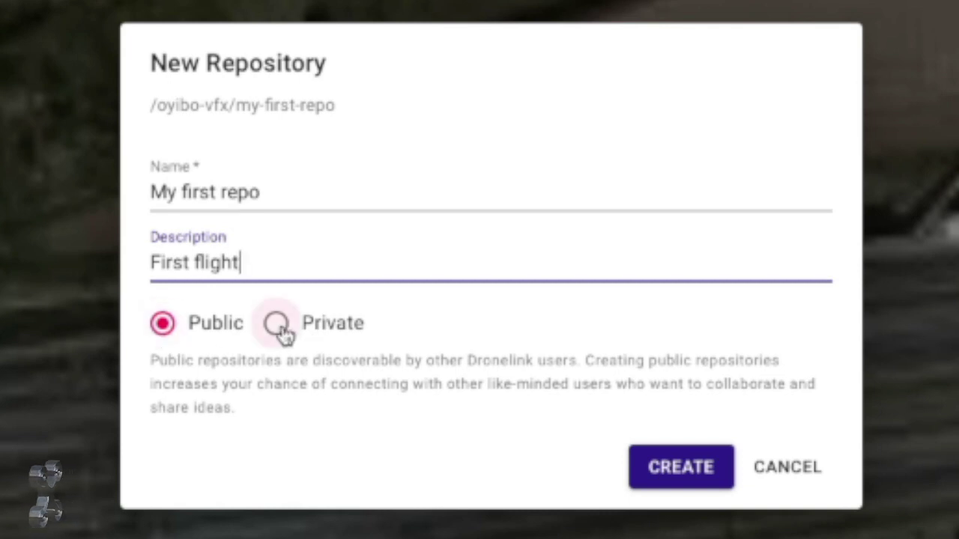
left_click(685, 472)
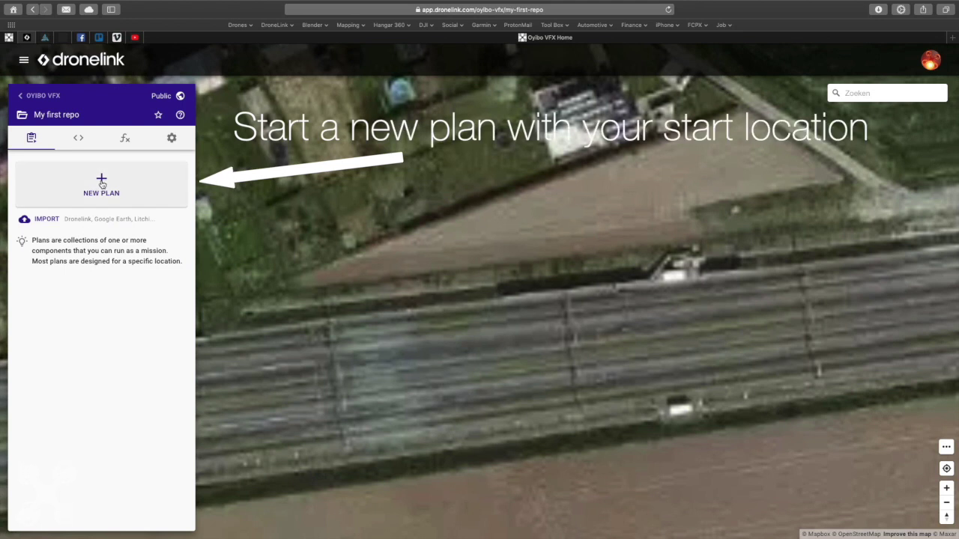
Start a new plan with its takeoff location in the garden behind the houses north of the railway.
left_click(102, 184)
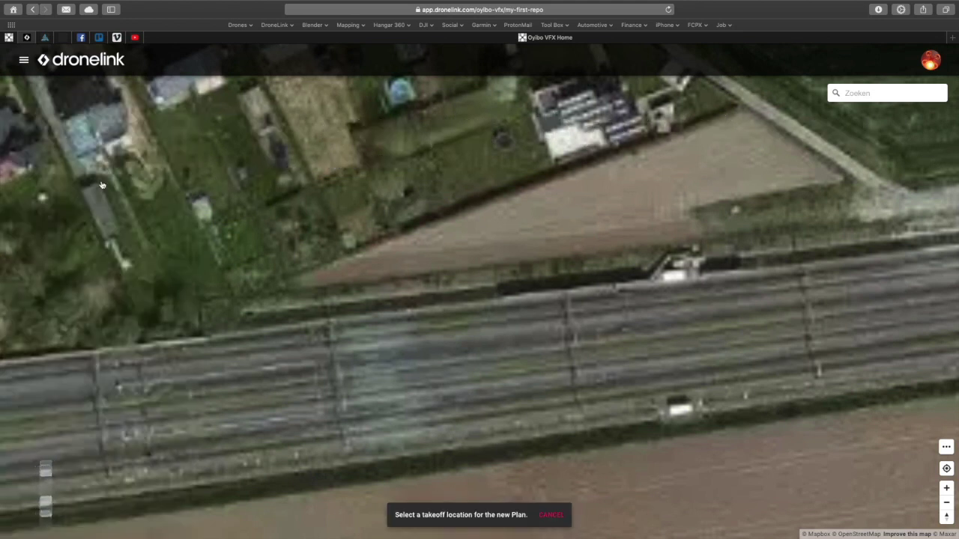
scroll(420, 266, "down", 3)
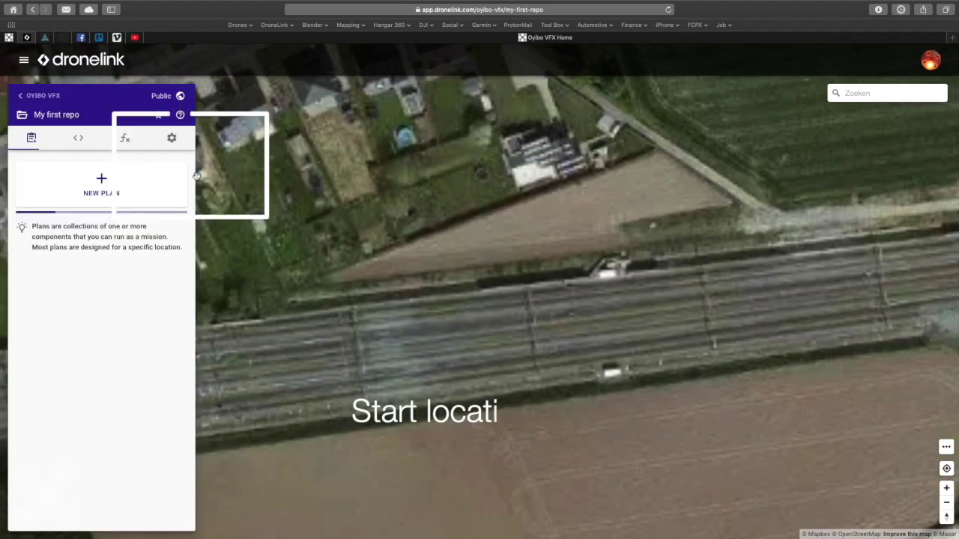
left_click(197, 171)
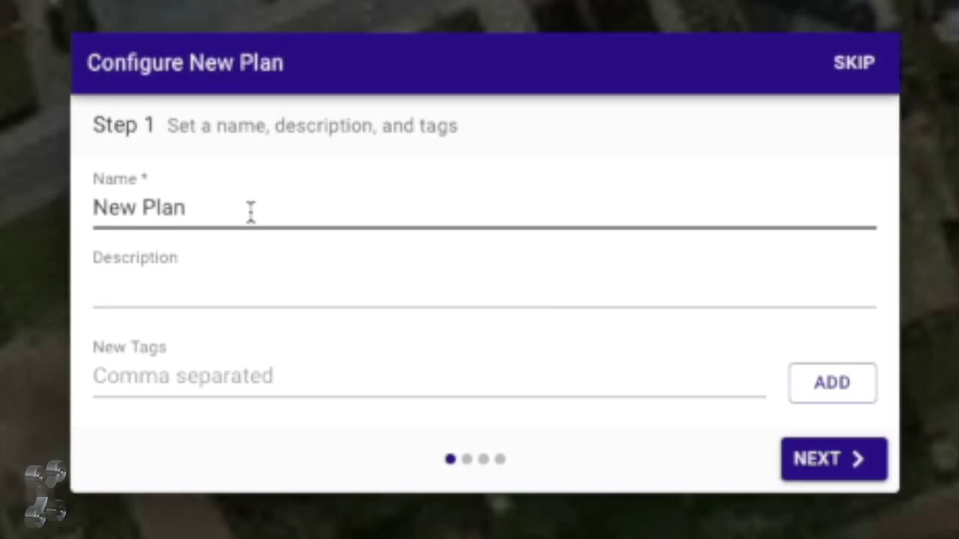
Name the plan "My first plan" and describe it as "First flight".
triple_click(251, 211)
type("My")
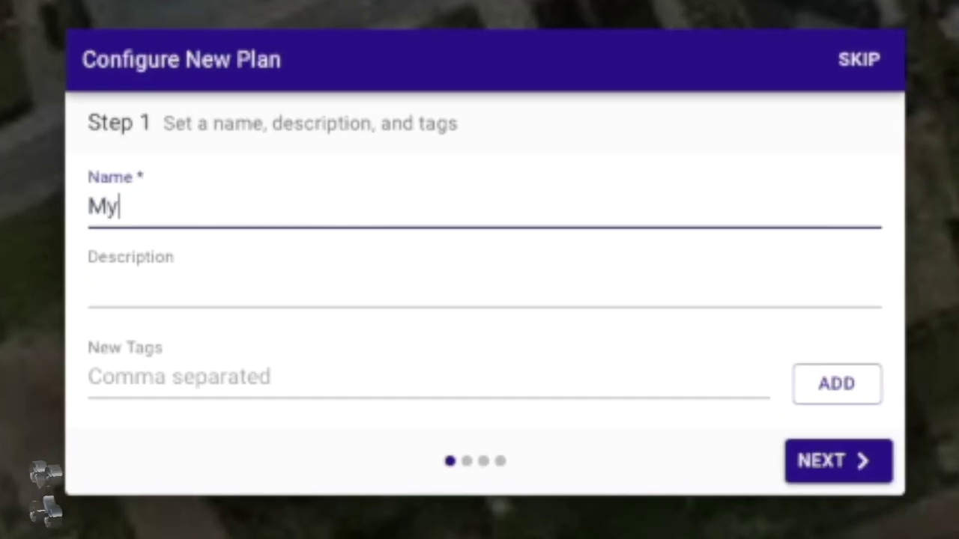
type(" first ")
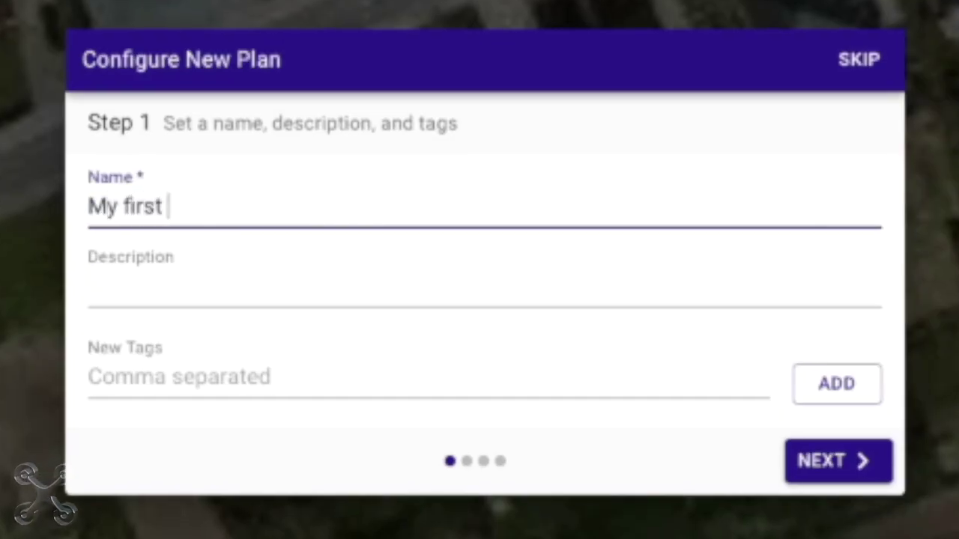
type("plan")
left_click(127, 292)
type("Fi")
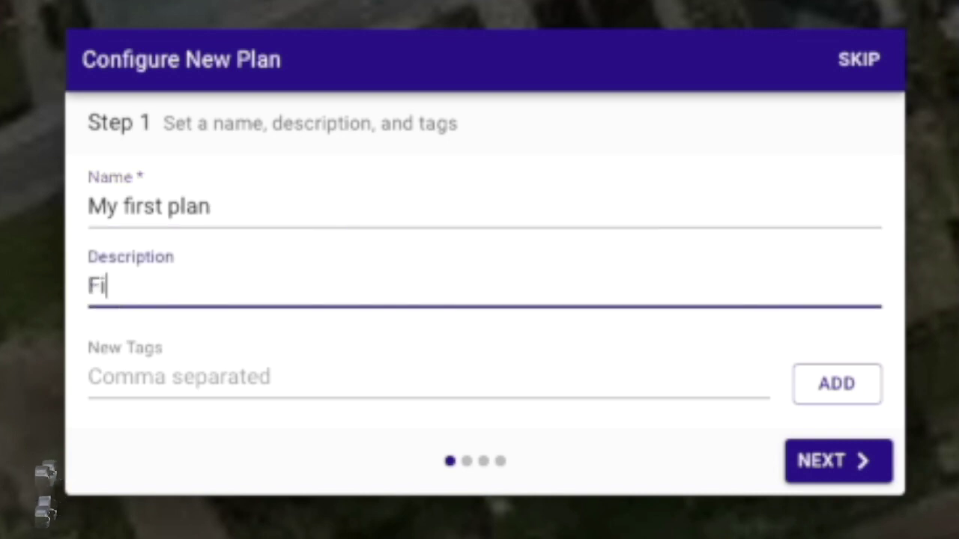
type("rst flight")
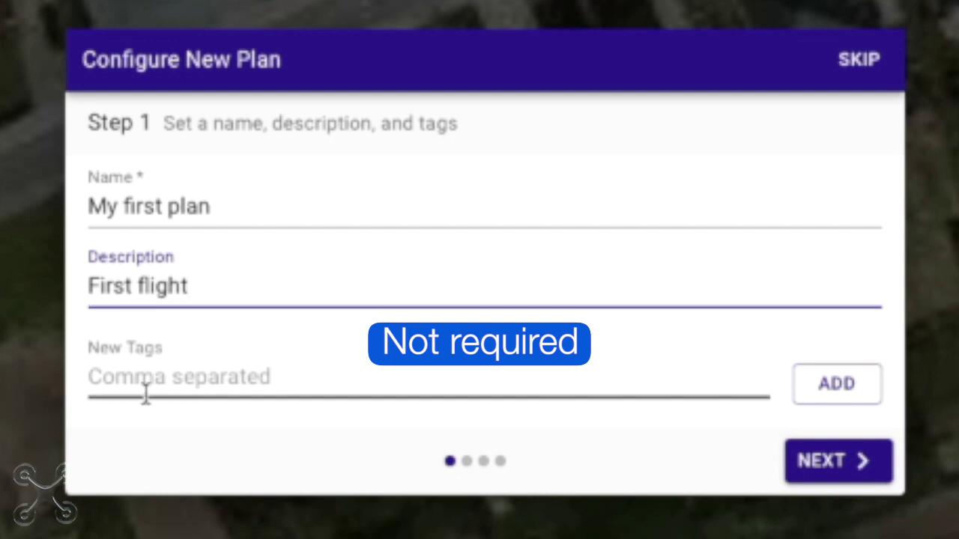
Add the tags flightpath, orbit and approach to the plan and continue to the basic settings.
left_click(125, 371)
type("fli")
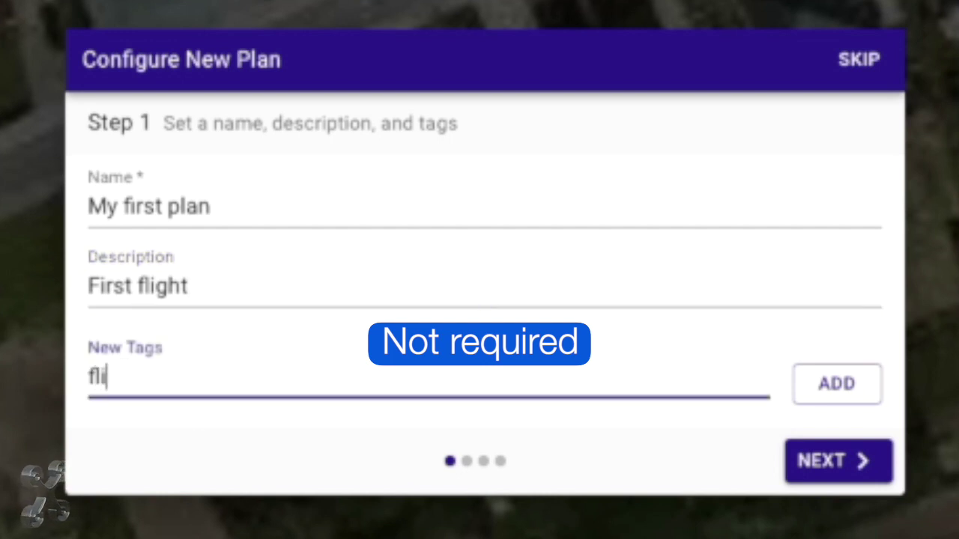
type("ght,path")
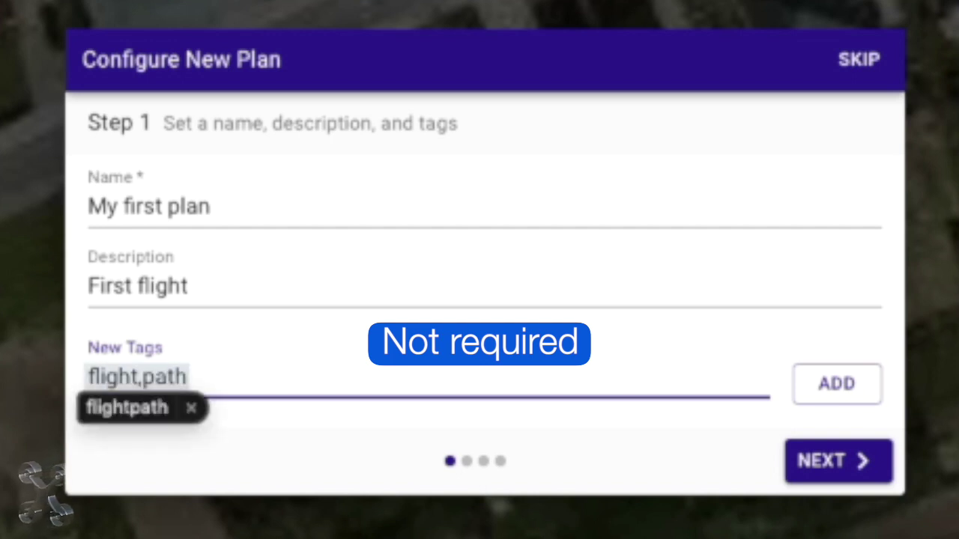
key("Return")
type("orbit")
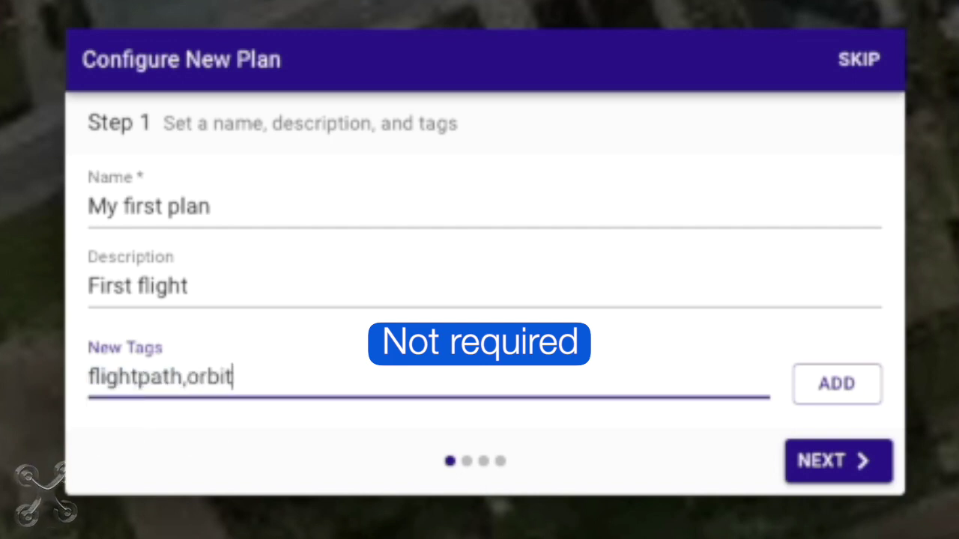
type(",app")
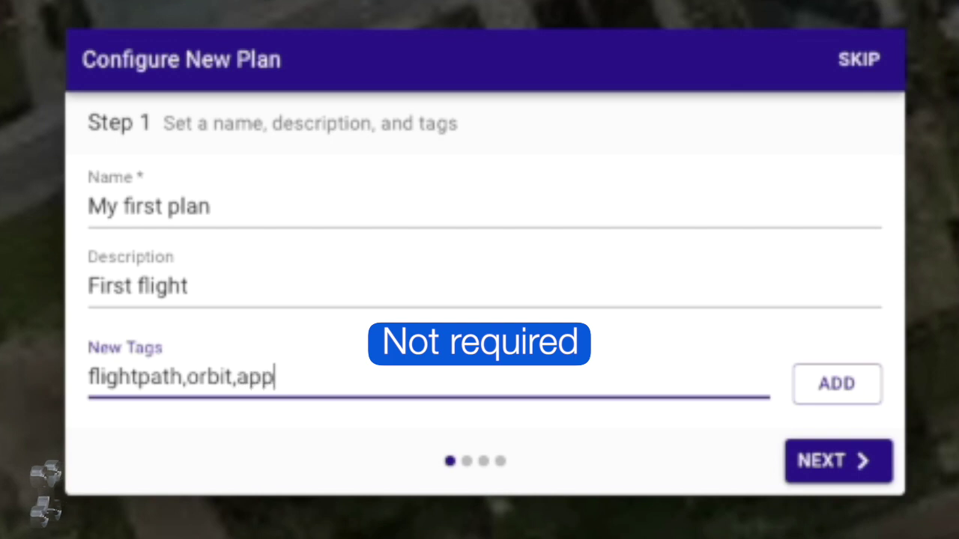
type("roach")
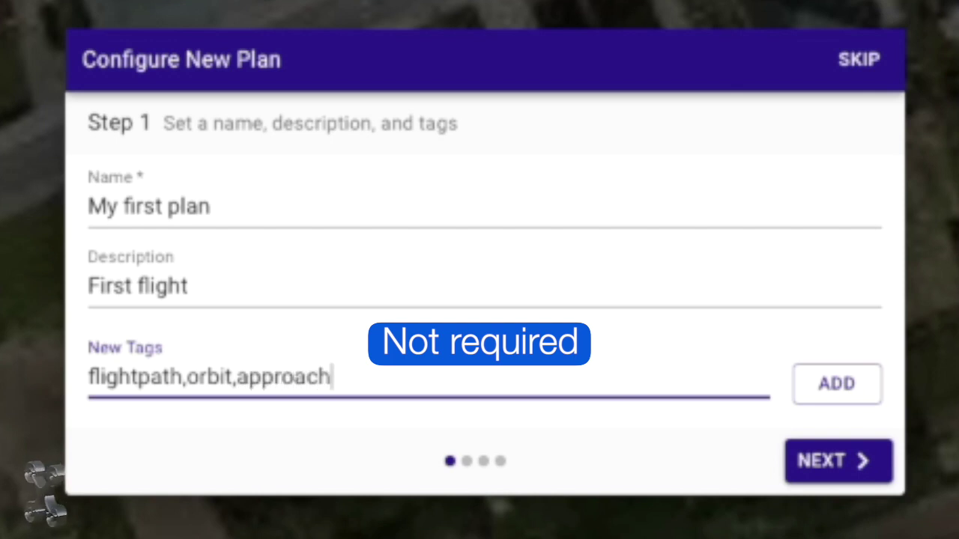
left_click(833, 395)
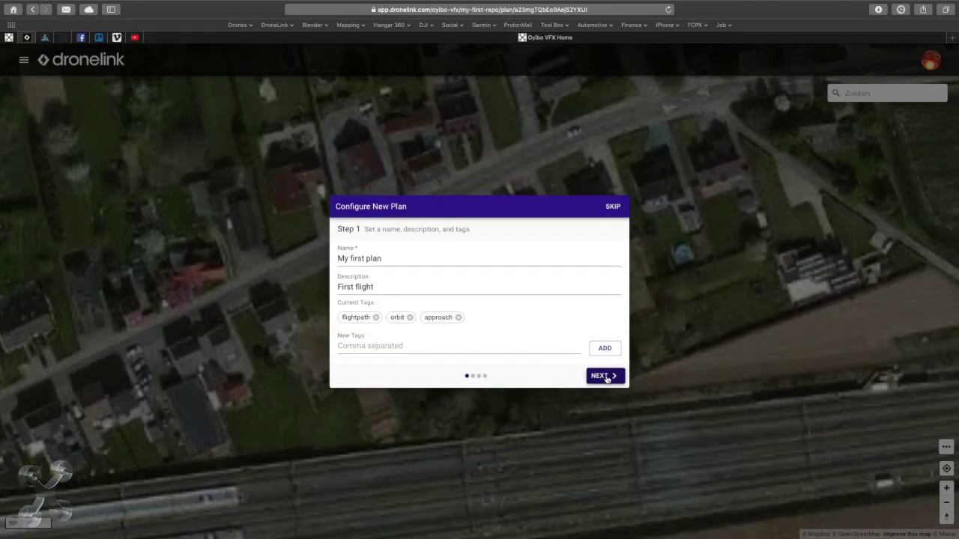
left_click(839, 498)
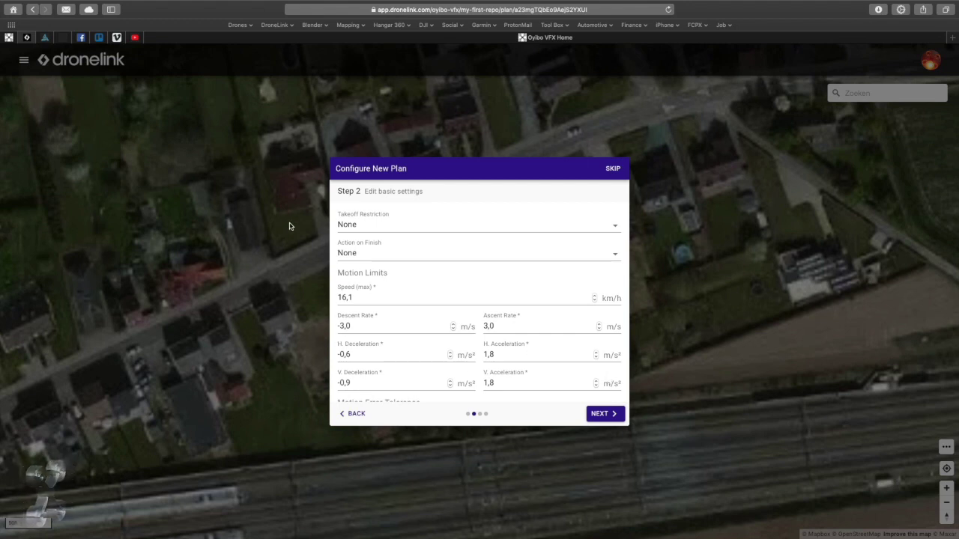
Keep the takeoff restriction at None and set the action on finish to Return Home.
left_click(615, 227)
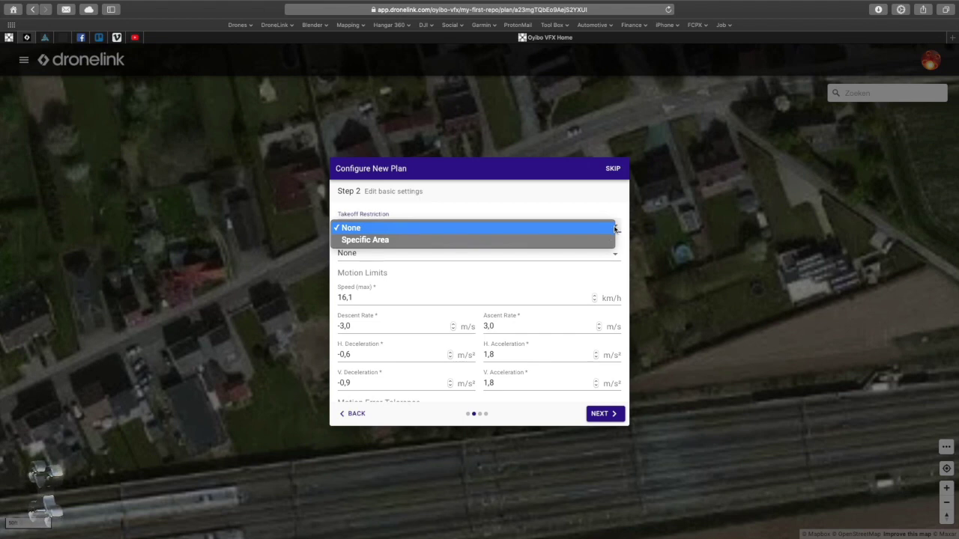
left_click(591, 232)
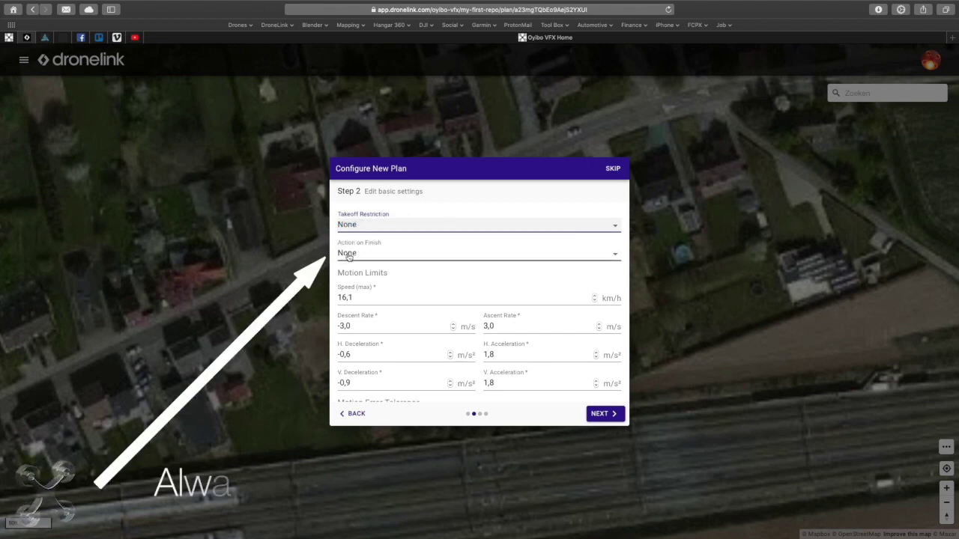
left_click(615, 258)
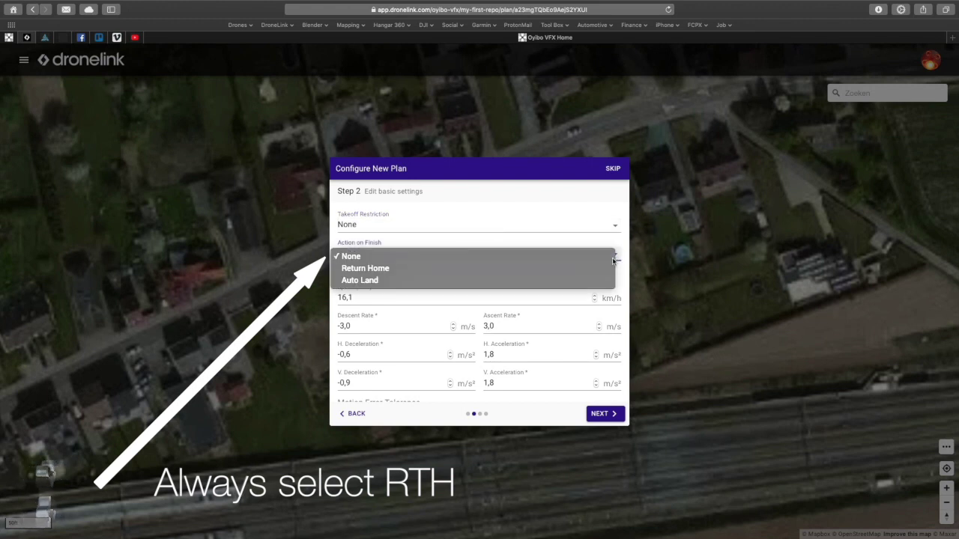
left_click(591, 267)
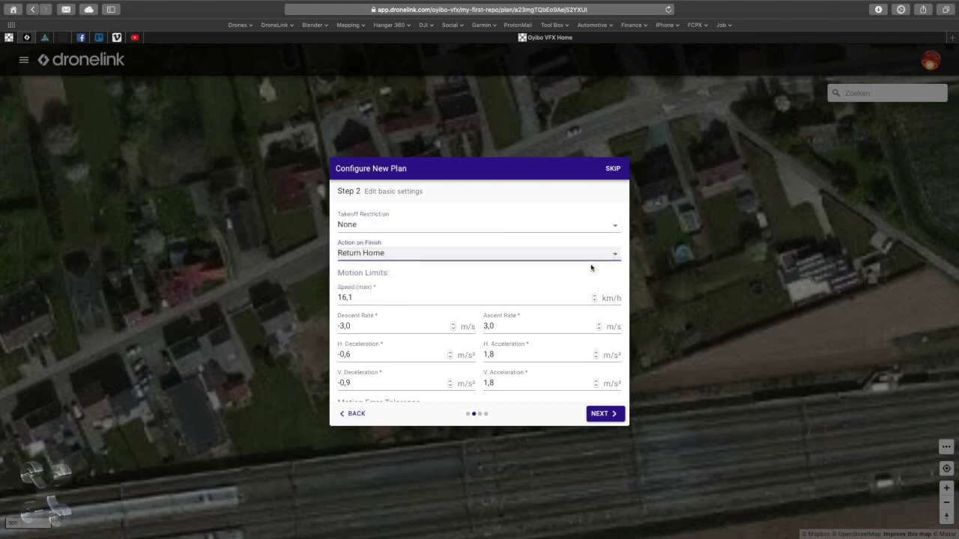
Set the plan's maximum speed to 13 km/h and continue to choosing the initial component.
left_click(348, 297)
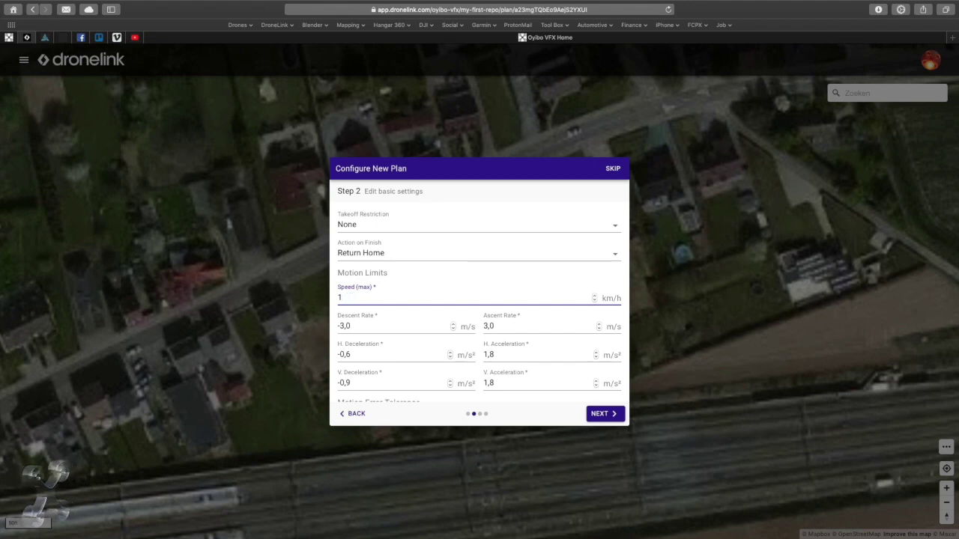
left_click(462, 285)
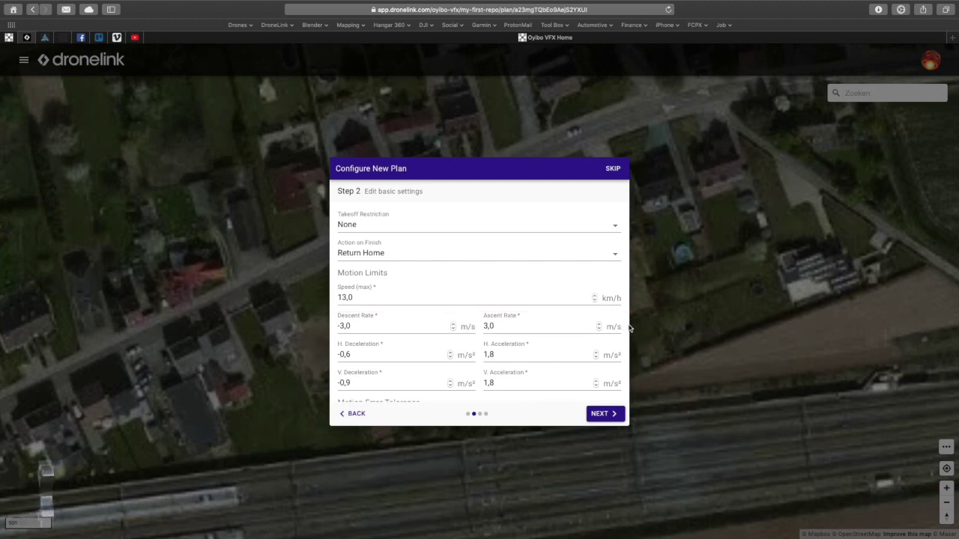
scroll(599, 332, "down", 3)
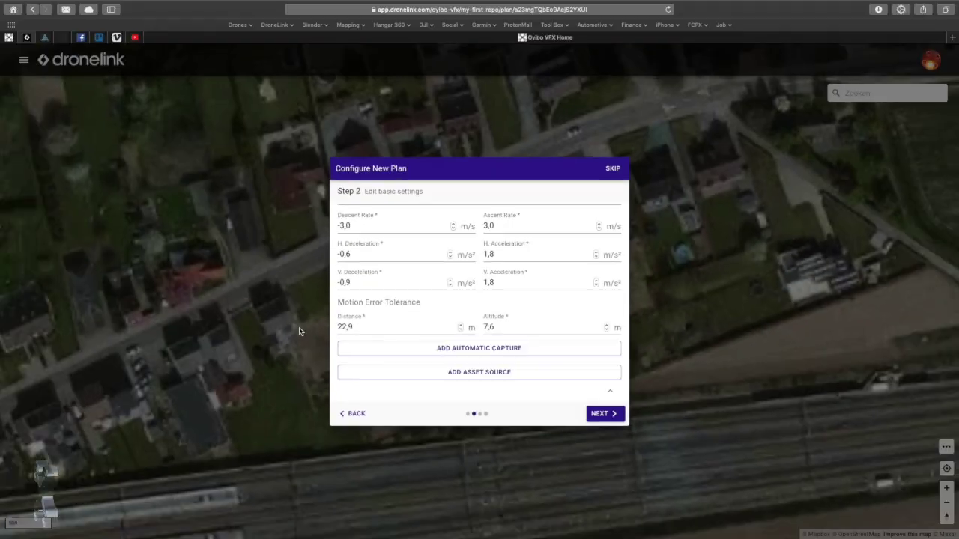
left_click(718, 491)
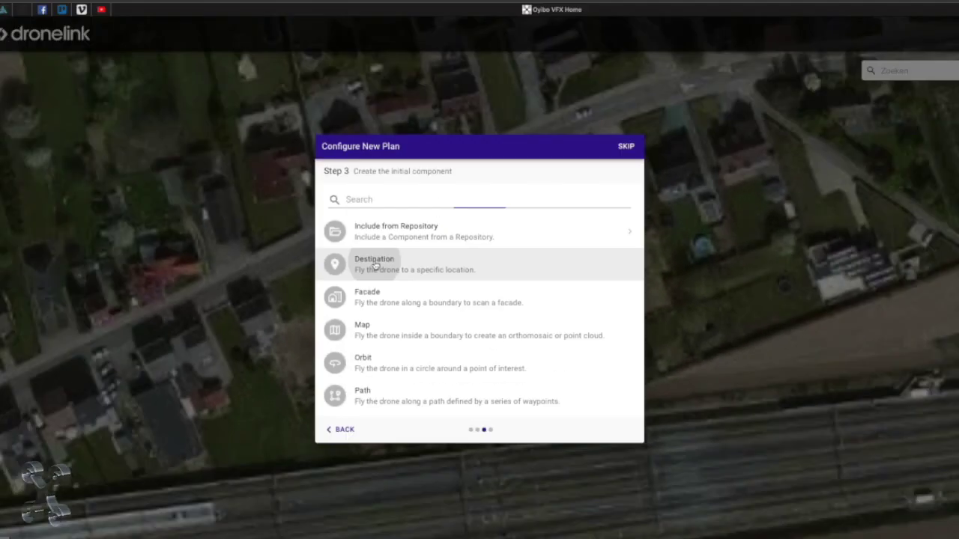
Add a Destination as the initial component, located in the brown field south of the railway.
left_click(315, 230)
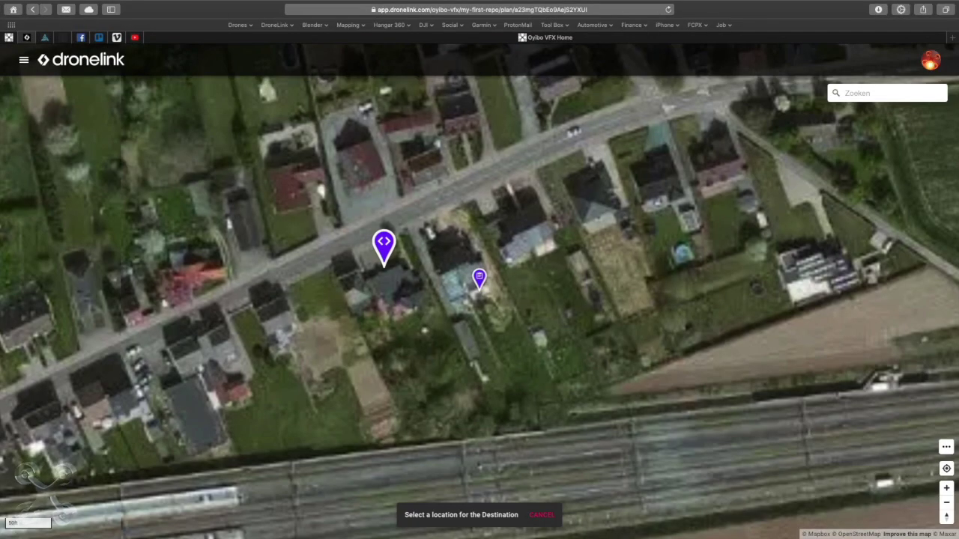
scroll(383, 247, "down", 5)
left_click(502, 408)
left_click_drag(503, 389, 515, 392)
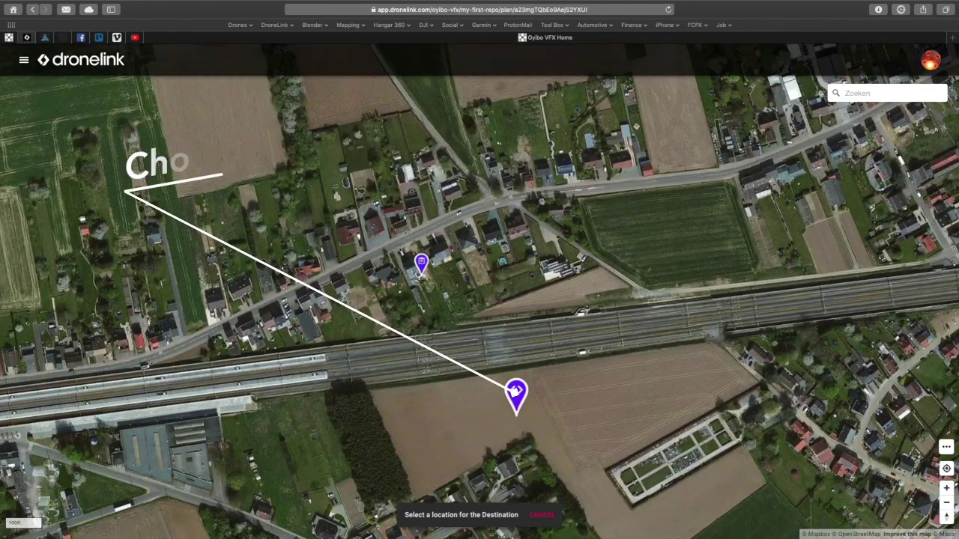
left_click(516, 391)
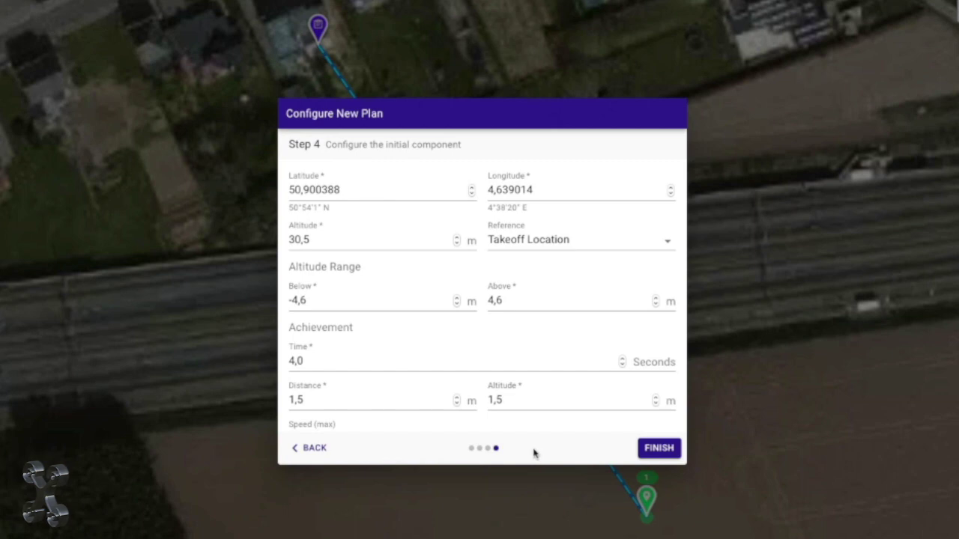
Set the destination's altitude to 30 m and its achievement time to 0 seconds, and finish configuring the plan.
left_click_drag(316, 241, 298, 240)
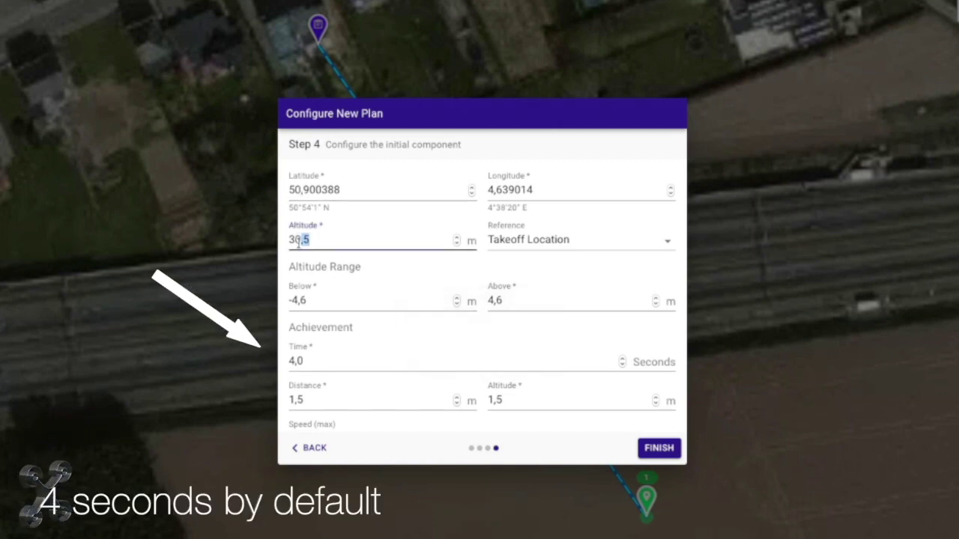
type(",0")
left_click(626, 371)
left_click(623, 366)
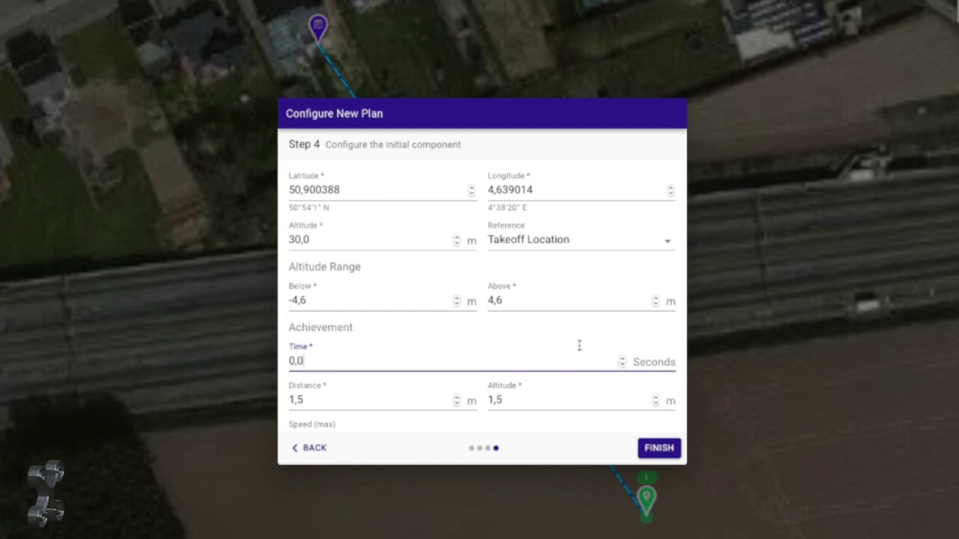
scroll(541, 307, "down", 3)
scroll(541, 308, "down", 2)
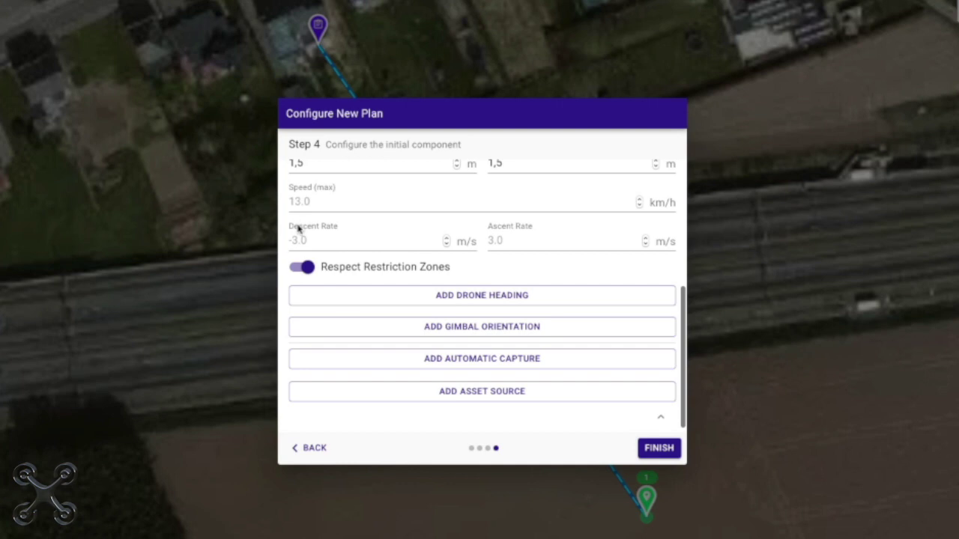
left_click(660, 448)
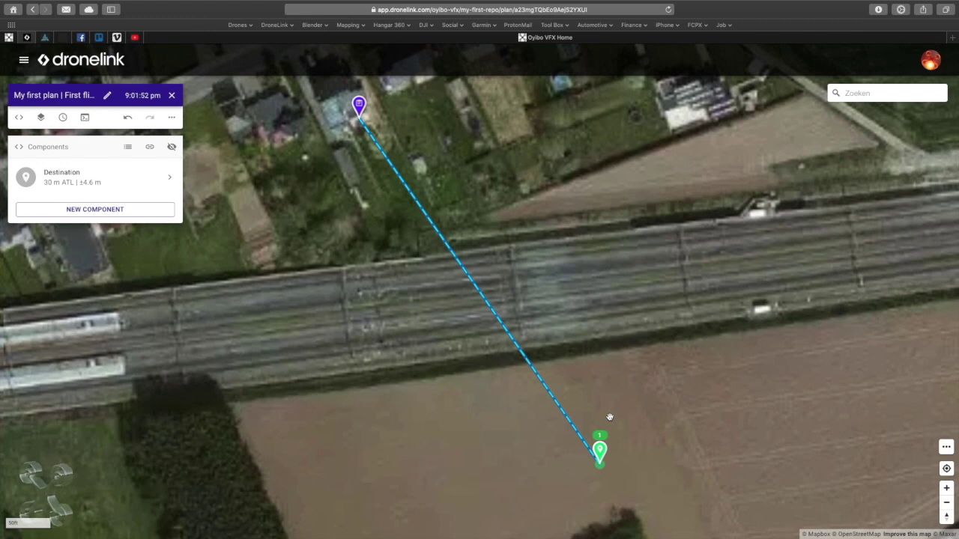
left_click_drag(311, 227, 369, 247)
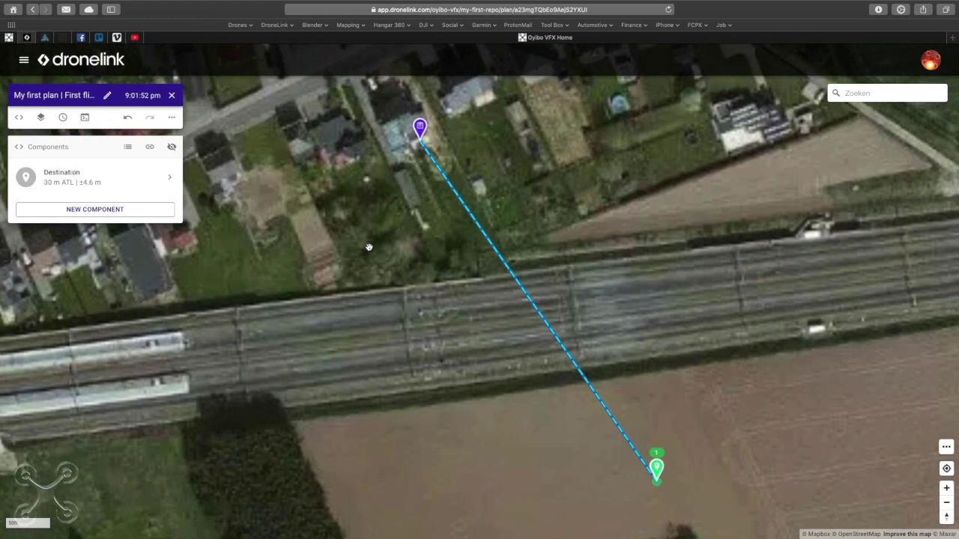
left_click(167, 180)
left_click(27, 147)
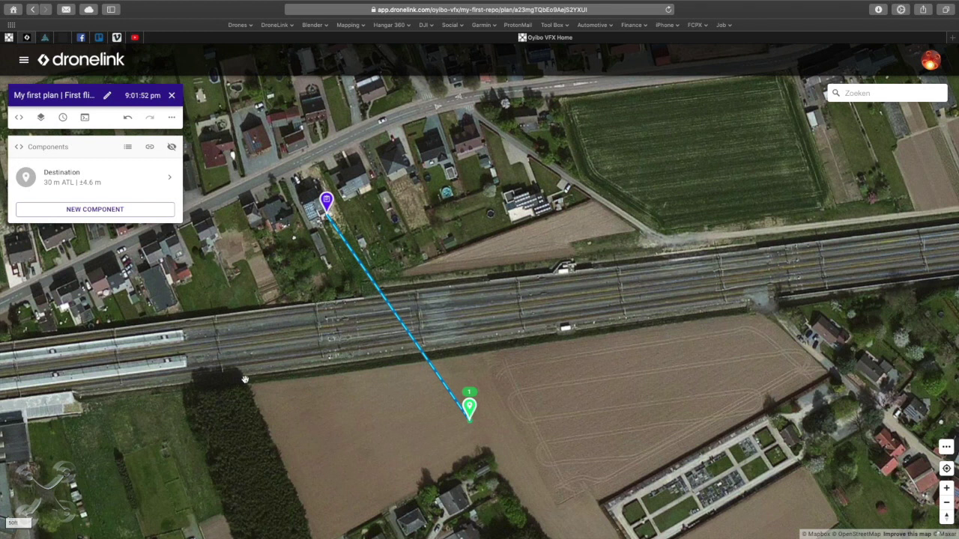
Add a drone heading of 0 degrees to the Destination component and finish editing it.
left_click(63, 178)
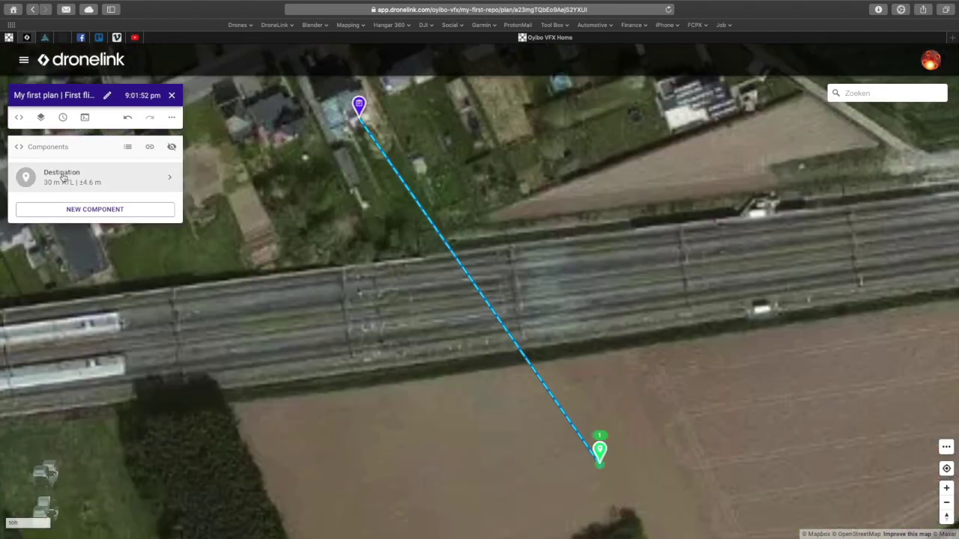
left_click(24, 178)
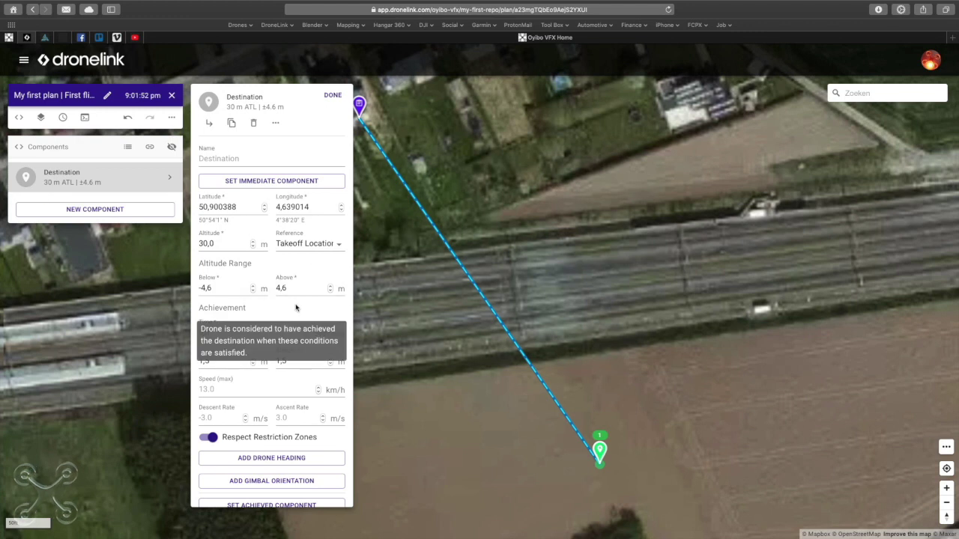
scroll(247, 329, "down", 3)
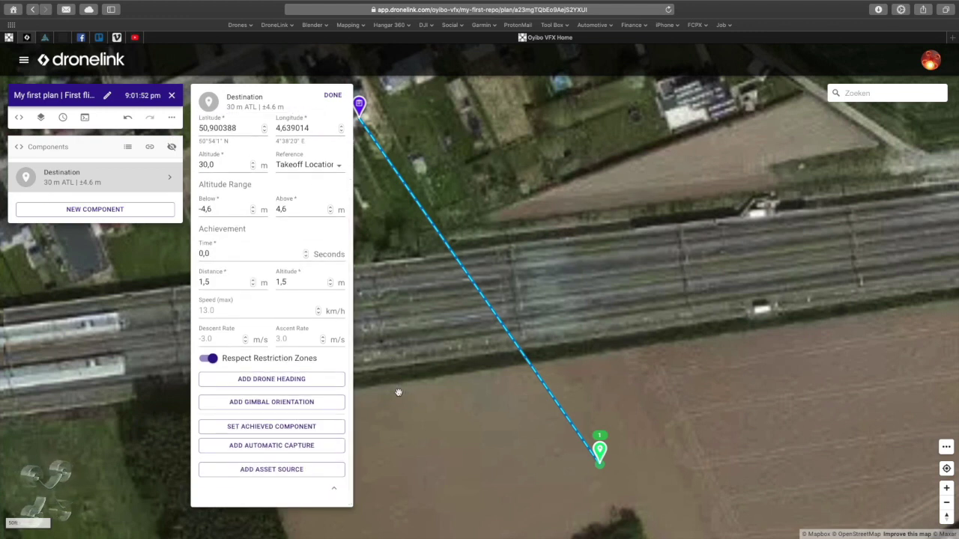
left_click(269, 380)
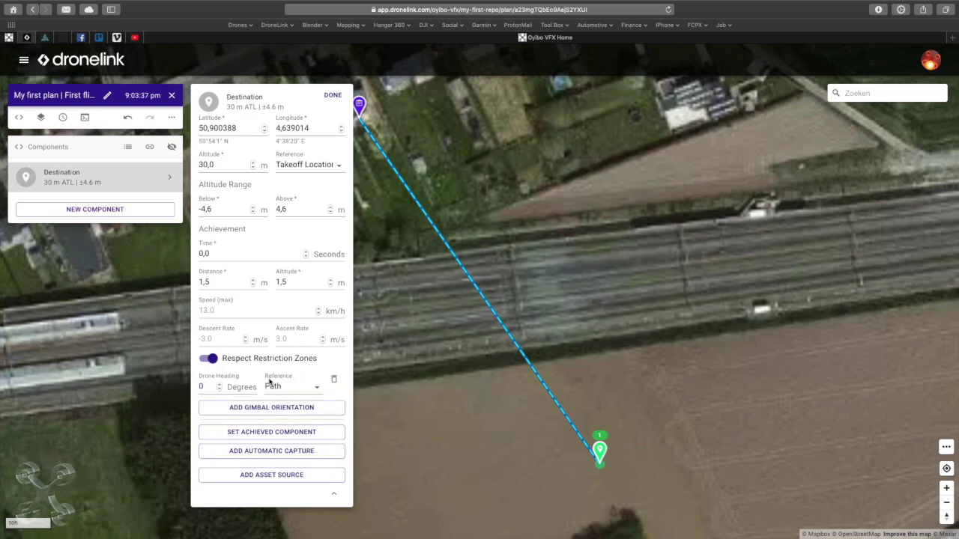
left_click(319, 391)
key("Escape")
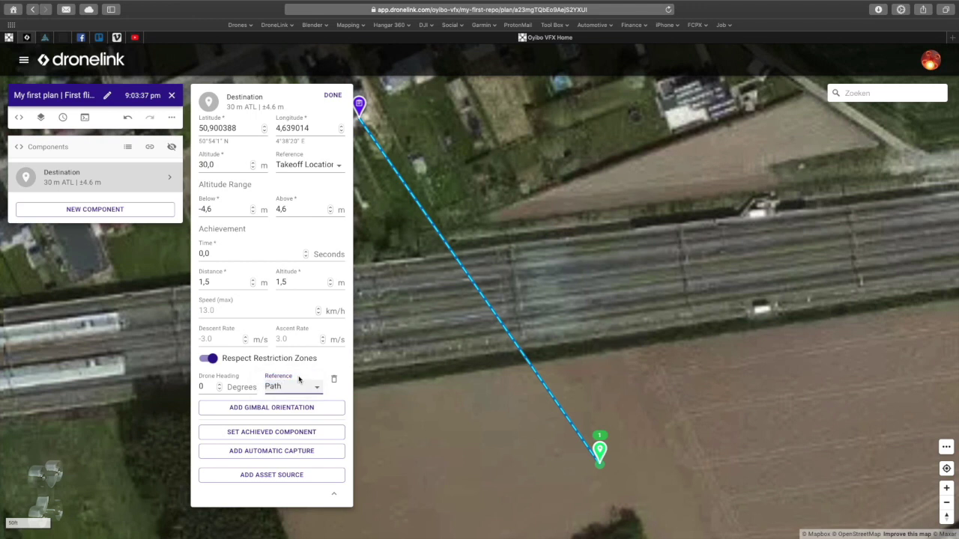
left_click(333, 96)
scroll(354, 290, "down", 3)
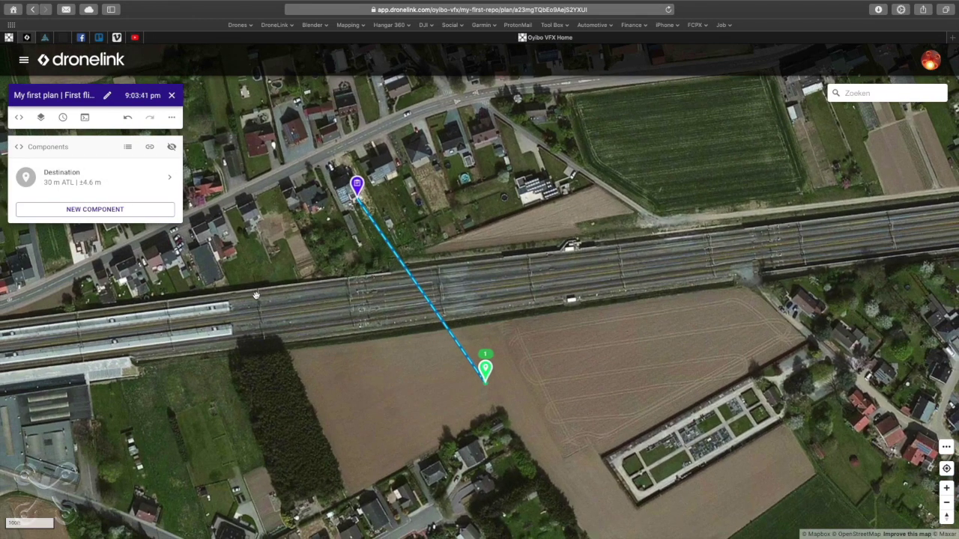
Preview the mission at 4X speed to check the drone's flight and camera view, and close the preview.
left_click(85, 119)
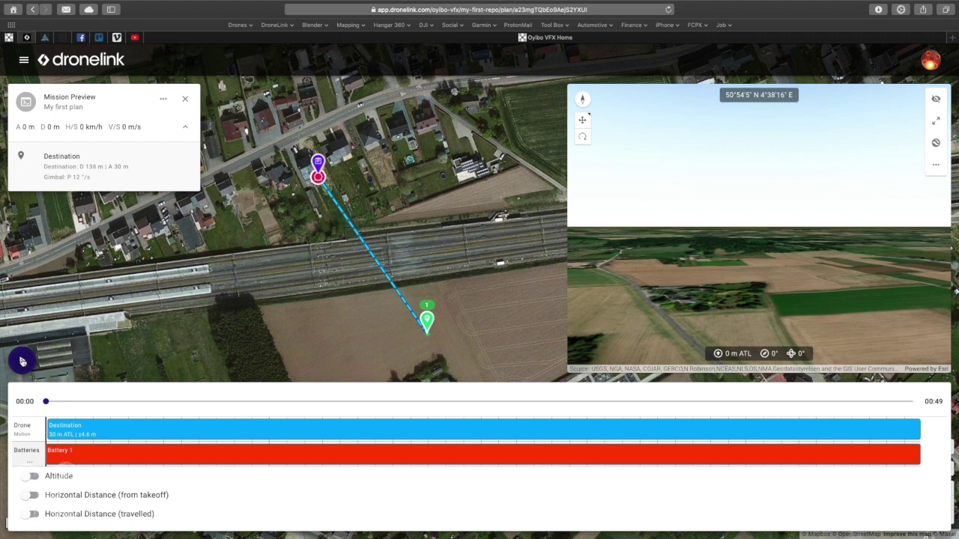
left_click(22, 362)
left_click(86, 361)
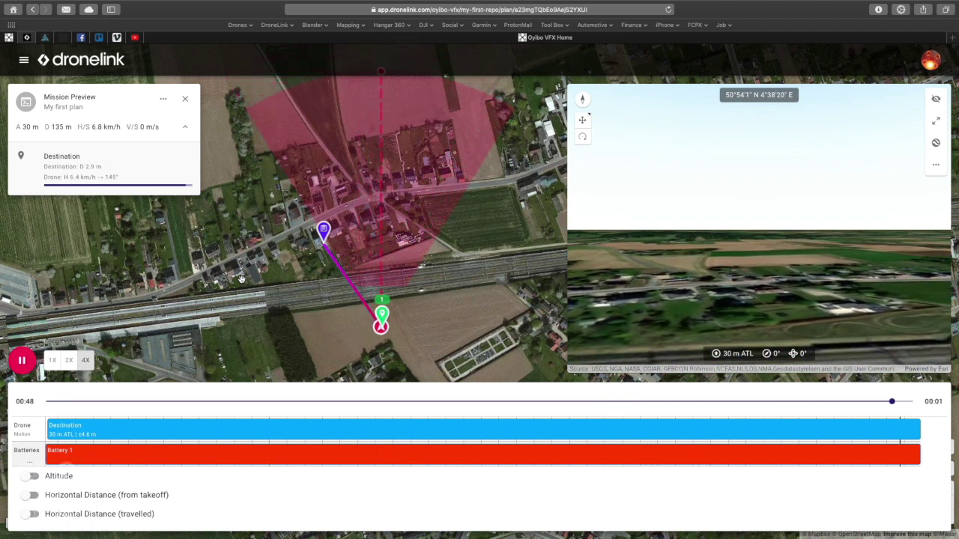
left_click(185, 98)
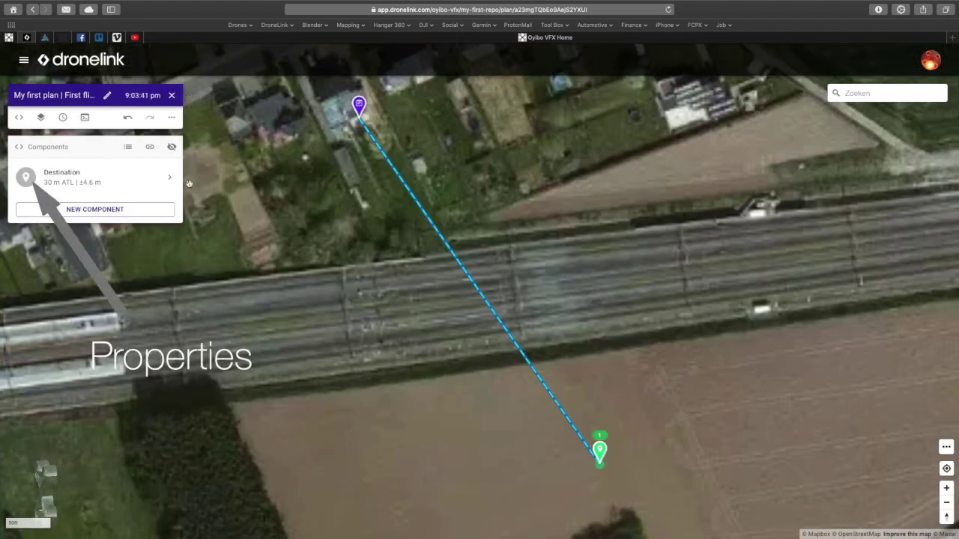
Set the reference of the Destination's drone heading to Path.
left_click(27, 177)
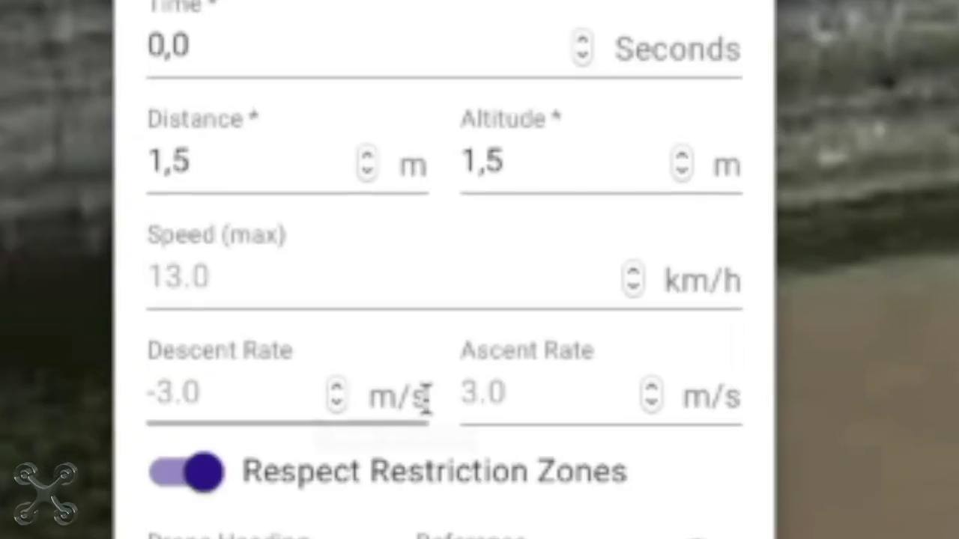
scroll(272, 379, "down", 5)
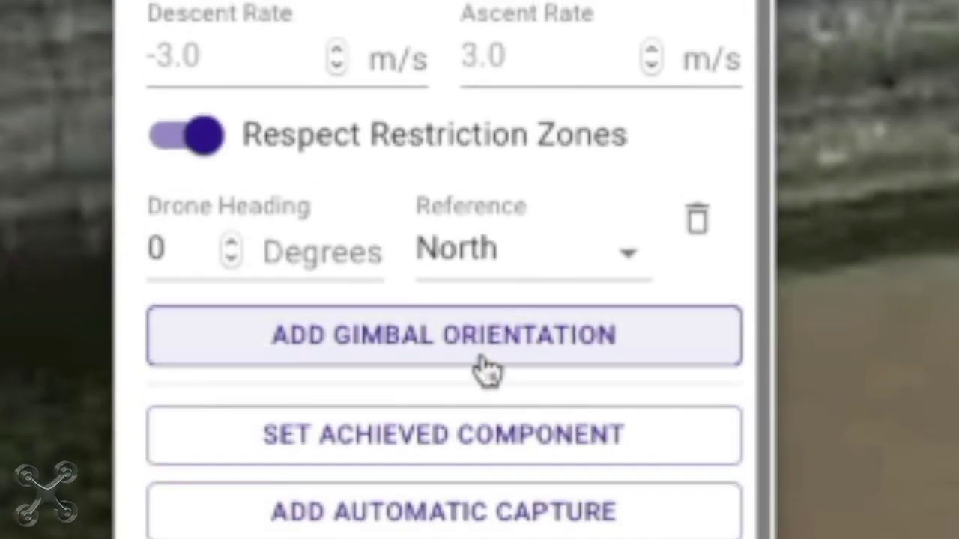
left_click(636, 261)
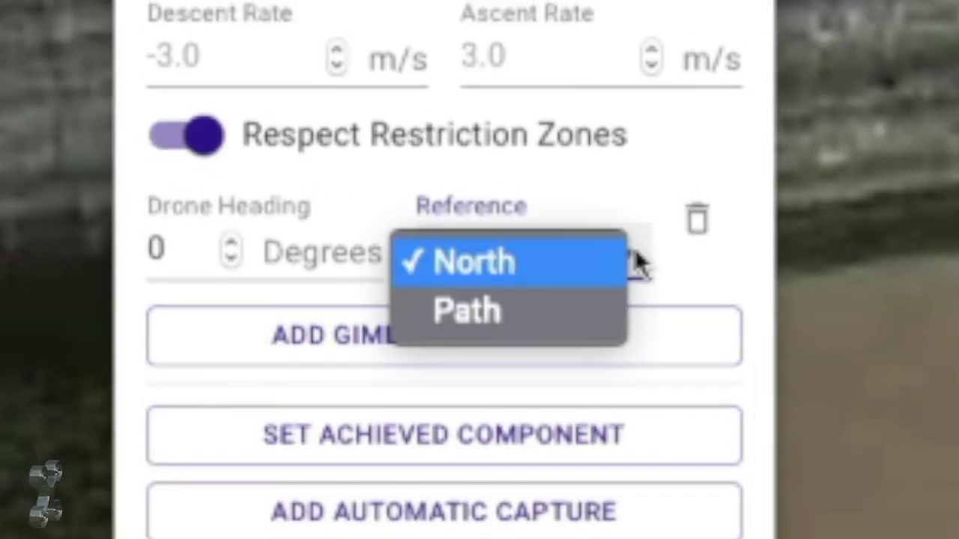
left_click(549, 315)
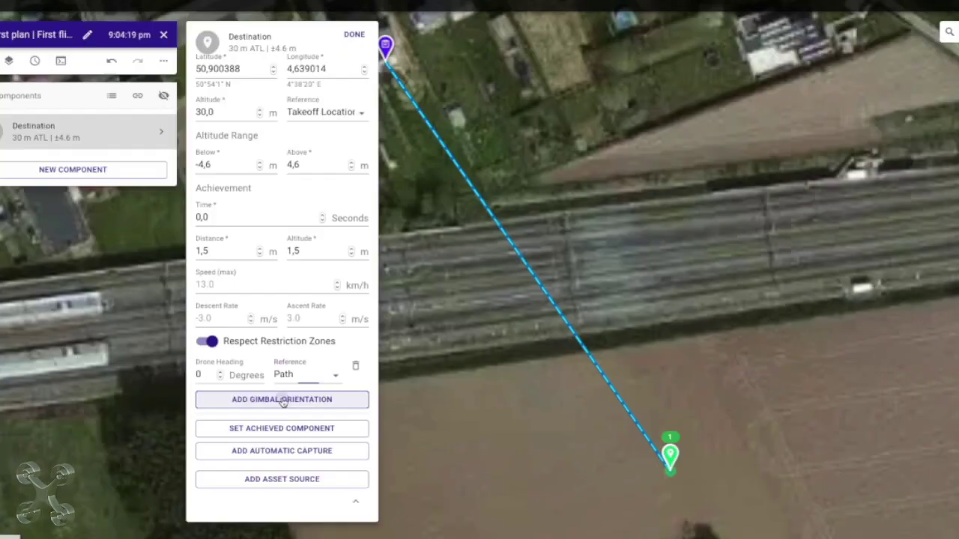
Add a gimbal orientation to the Destination with 0 degrees pitch and Path as its reference, and finish editing.
left_click(494, 337)
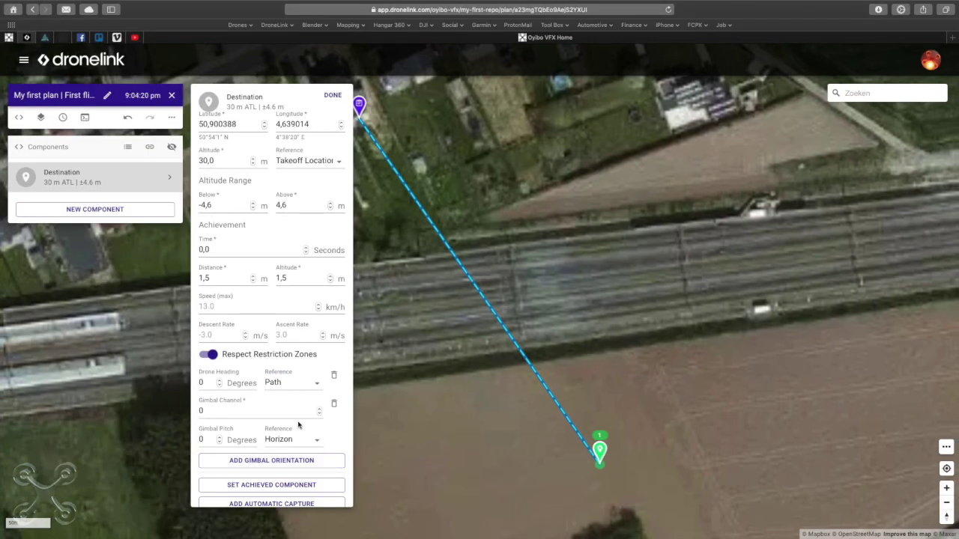
scroll(298, 425, "down", 2)
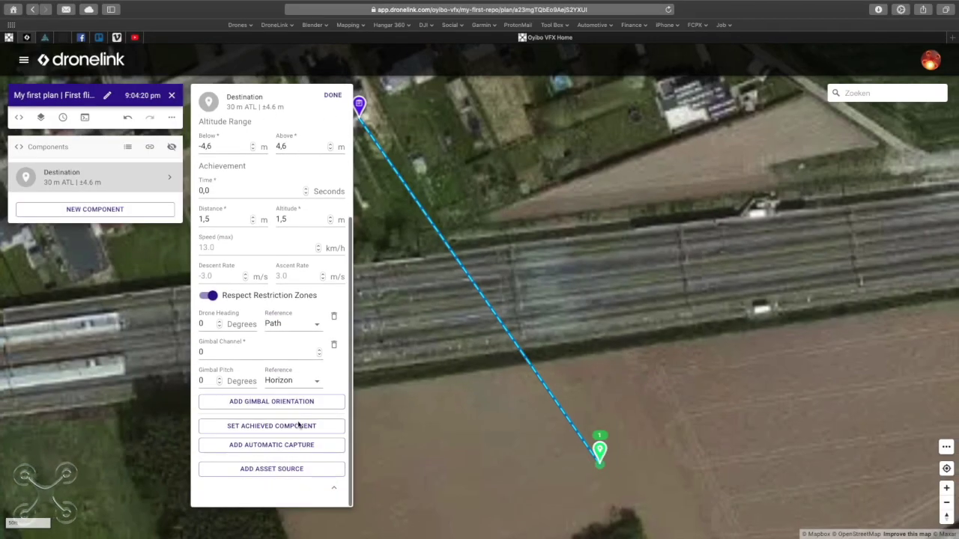
left_click(313, 385)
left_click(303, 397)
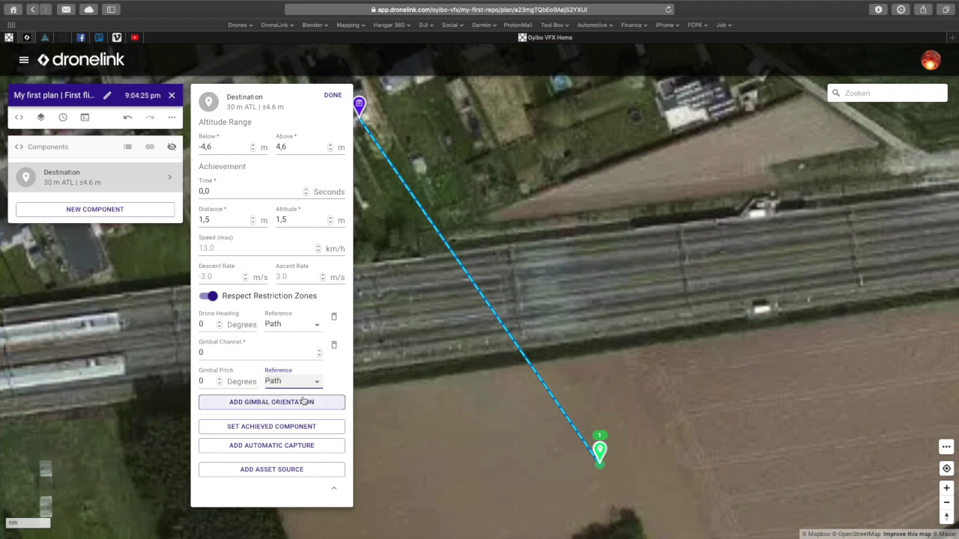
left_click(332, 94)
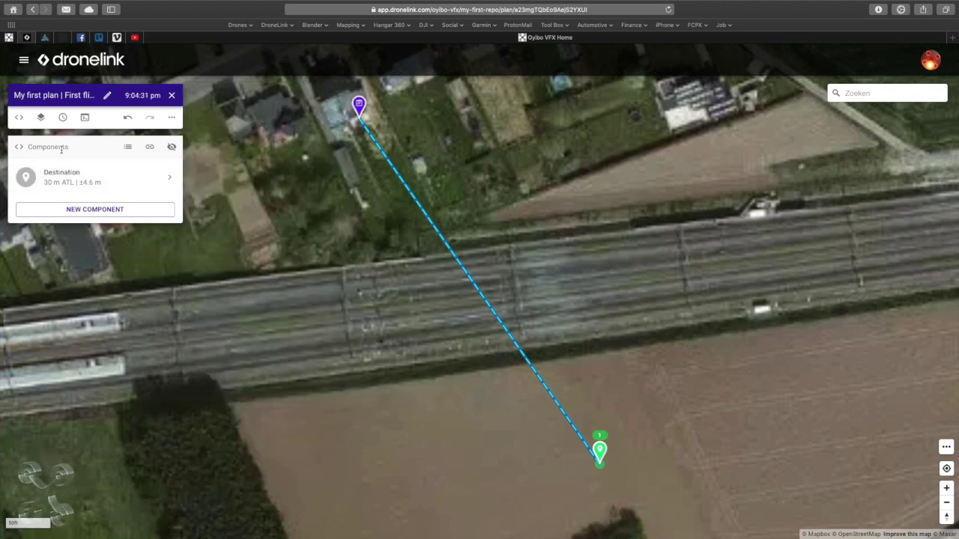
Preview the mission up to 00:14, adjust the simulated drone's pitch to -32 degrees to examine the camera focus point, and close the preview.
left_click(84, 117)
left_click(22, 361)
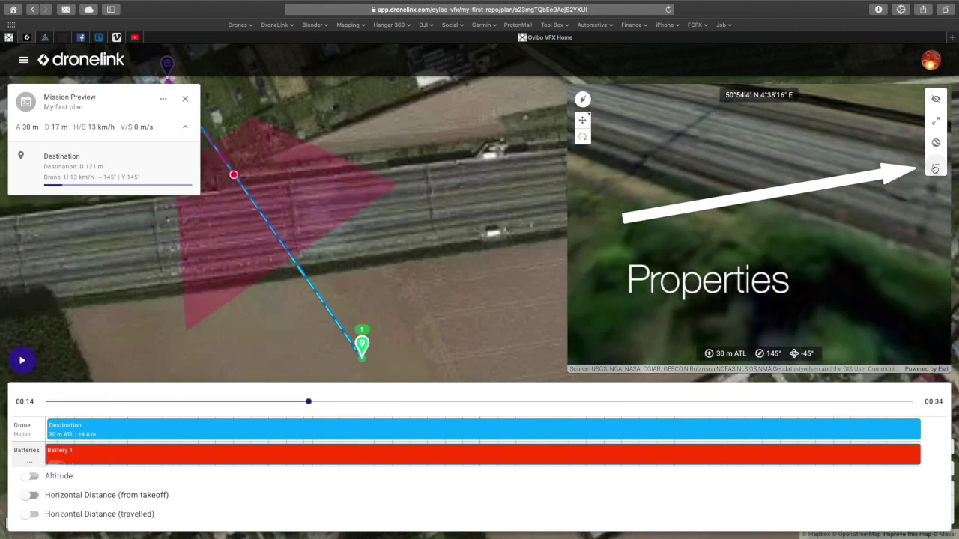
left_click(936, 165)
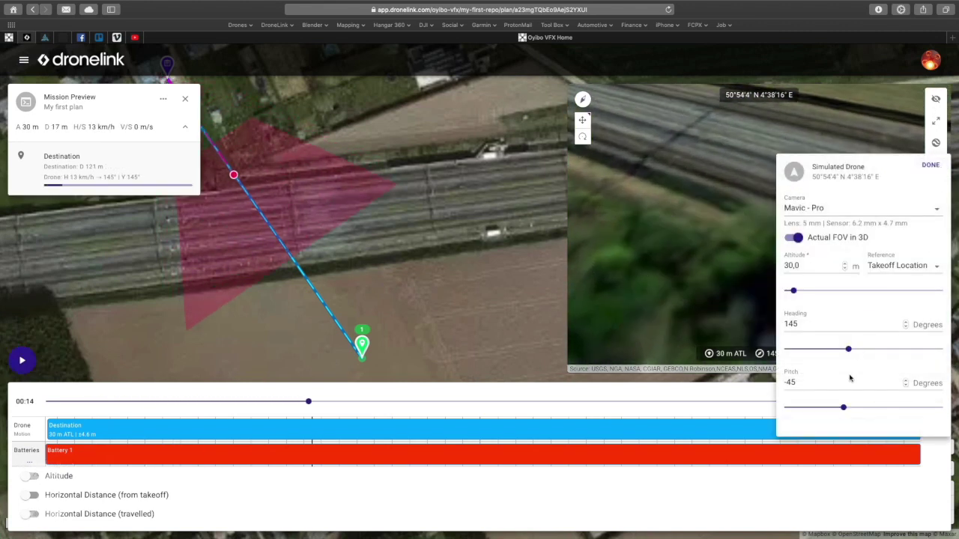
mouse_move(843, 408)
left_mouse_down()
mouse_move(895, 408)
mouse_move(852, 408)
left_mouse_up()
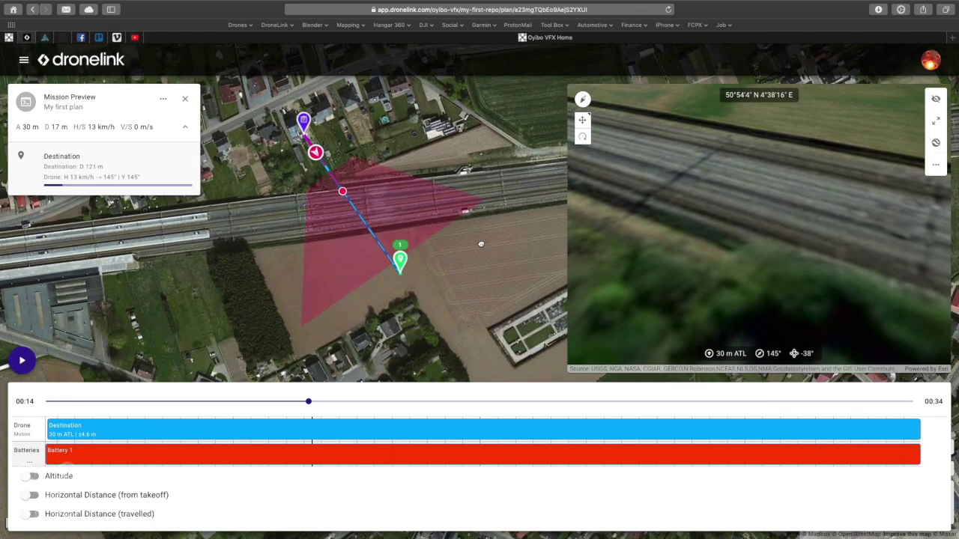
mouse_move(852, 407)
left_mouse_down()
mouse_move(844, 407)
mouse_move(887, 408)
mouse_move(861, 409)
left_mouse_up()
mouse_move(847, 349)
left_mouse_down()
mouse_move(813, 350)
mouse_move(848, 350)
left_mouse_up()
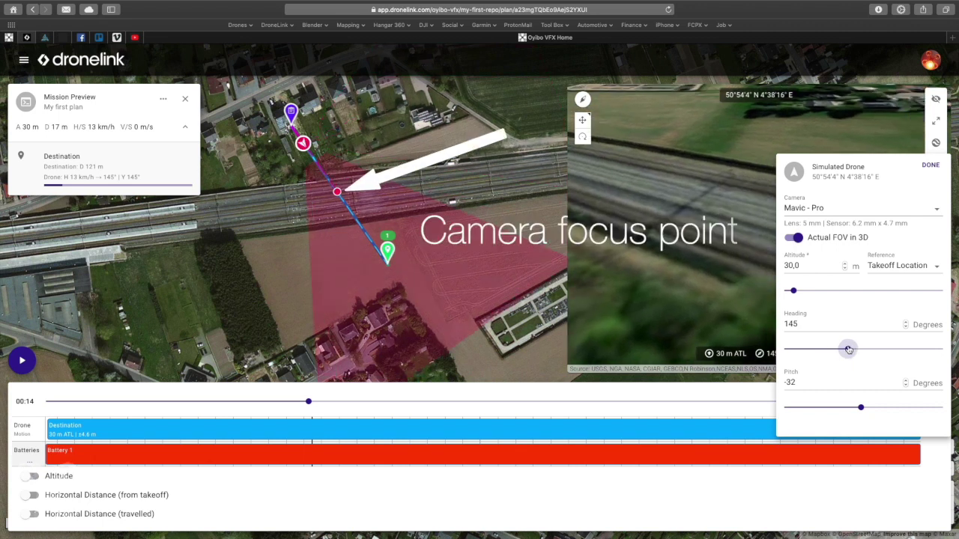
left_click(932, 166)
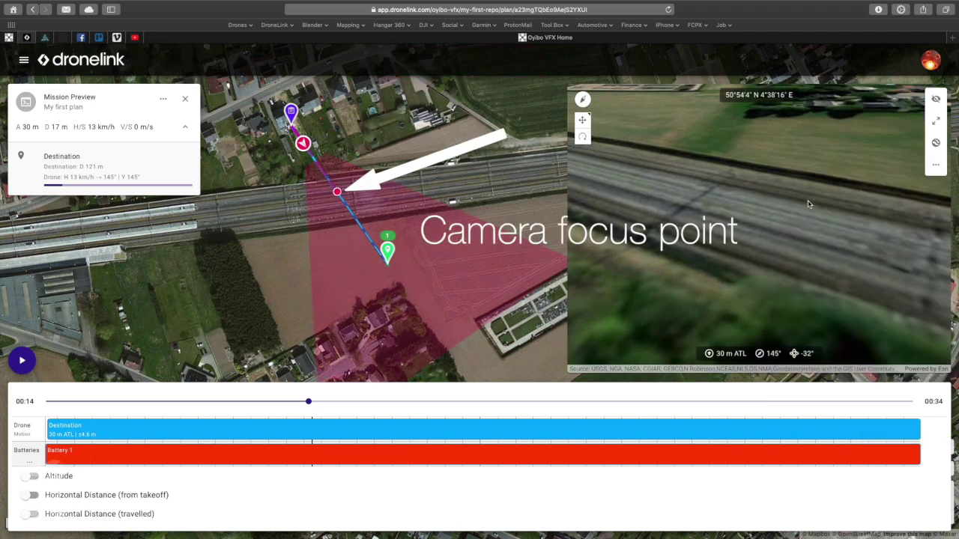
left_click(185, 98)
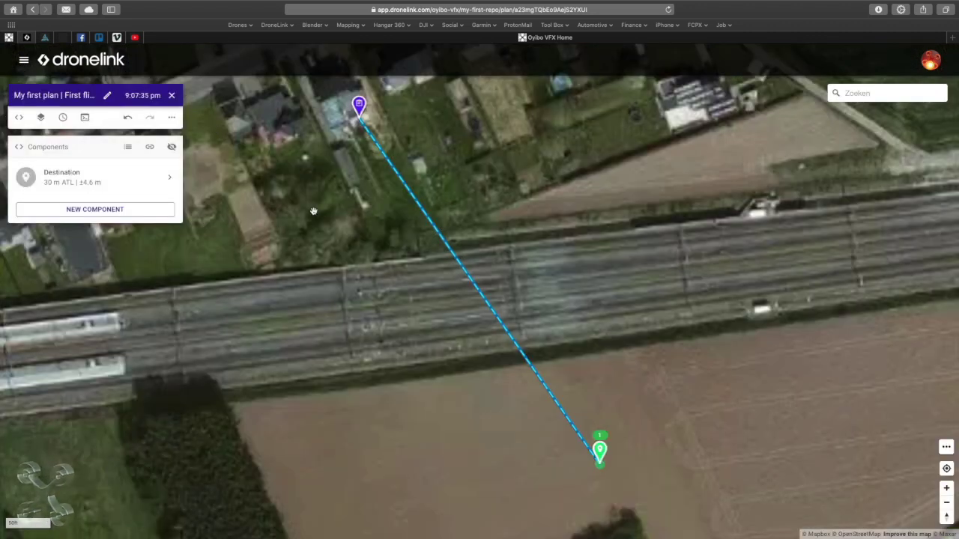
Move the Destination marker east in the brown field south of the railway and shift the takeoff location slightly.
mouse_move(449, 475)
left_mouse_down()
mouse_move(290, 268)
mouse_move(270, 276)
left_mouse_up()
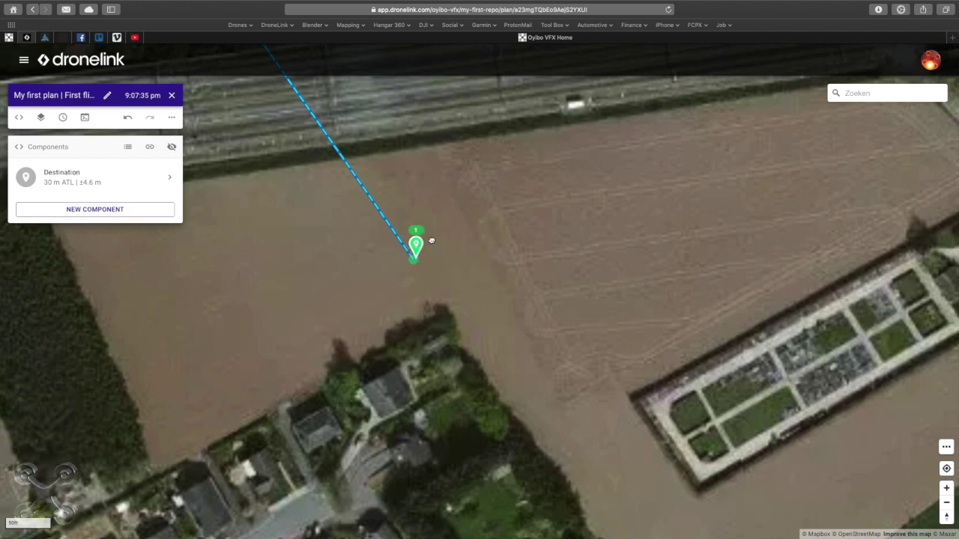
left_click_drag(415, 244, 521, 202)
scroll(407, 289, "down", 5)
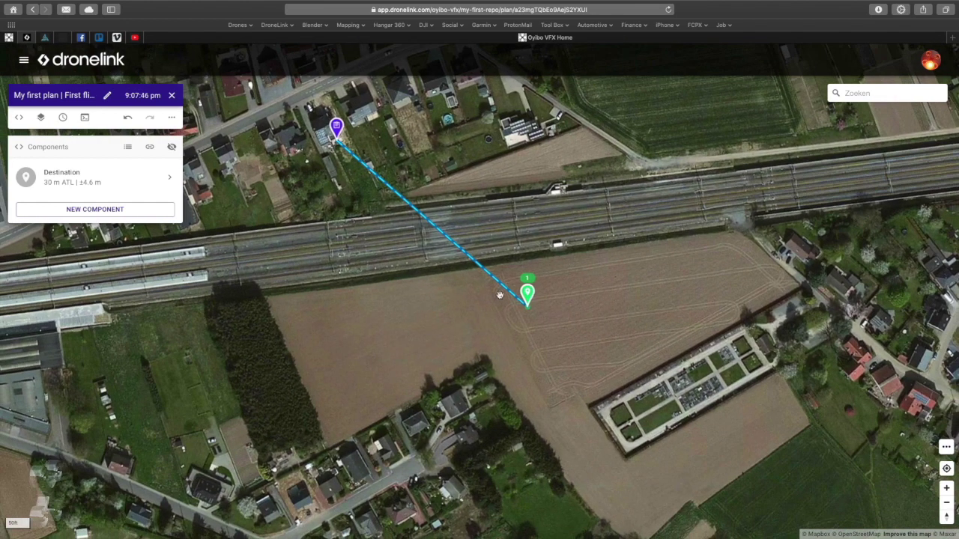
mouse_move(528, 293)
left_mouse_down()
mouse_move(480, 320)
mouse_move(558, 310)
left_mouse_up()
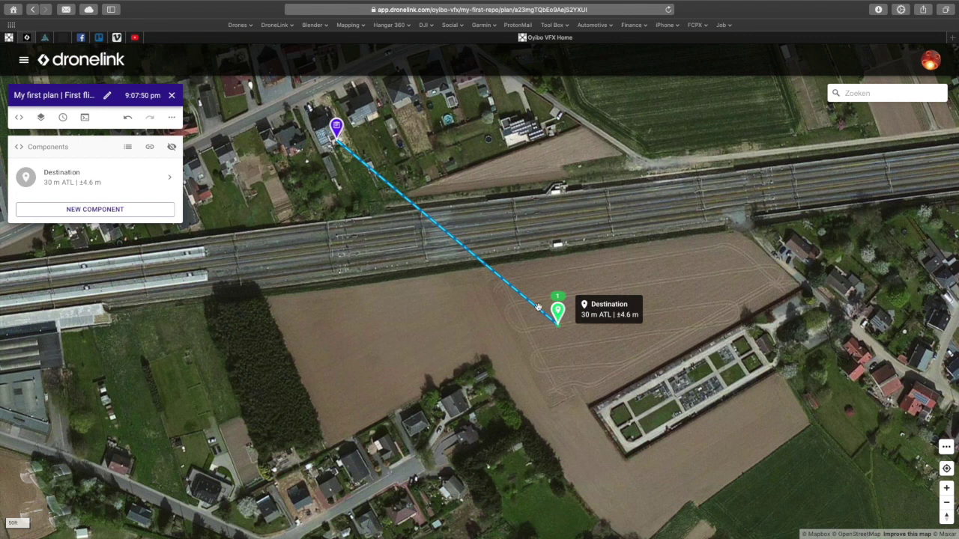
mouse_move(334, 127)
left_mouse_down()
mouse_move(447, 123)
mouse_move(332, 140)
mouse_move(465, 124)
mouse_move(339, 128)
left_mouse_up()
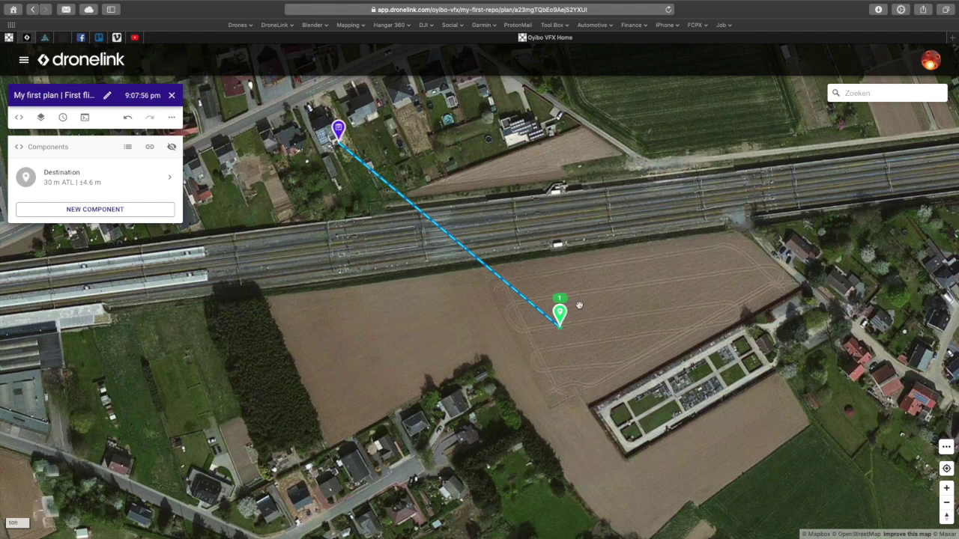
mouse_move(559, 313)
left_mouse_down()
mouse_move(527, 282)
mouse_move(538, 279)
left_mouse_up()
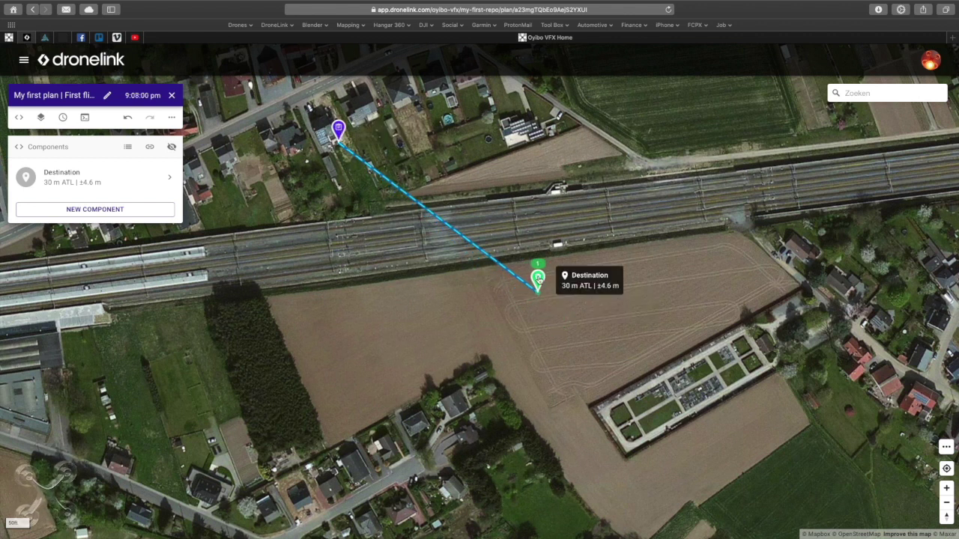
Add an Orbit component centred in the brown field, east of the Destination.
scroll(150, 254, "down", 1)
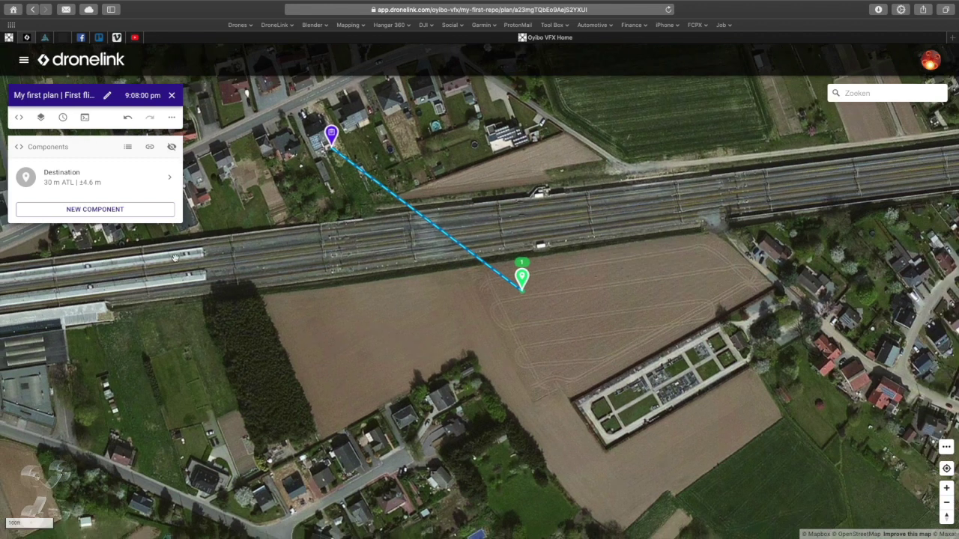
left_click(90, 212)
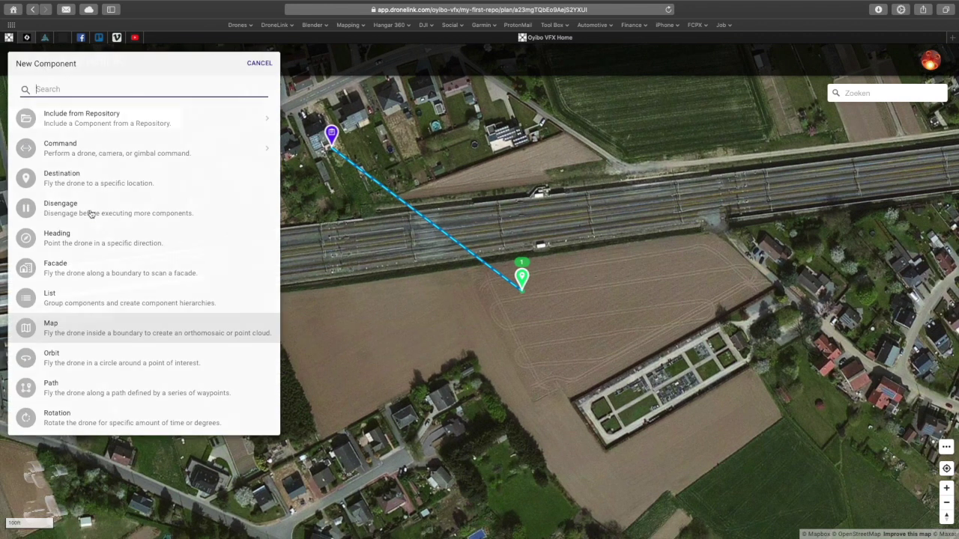
left_click(82, 363)
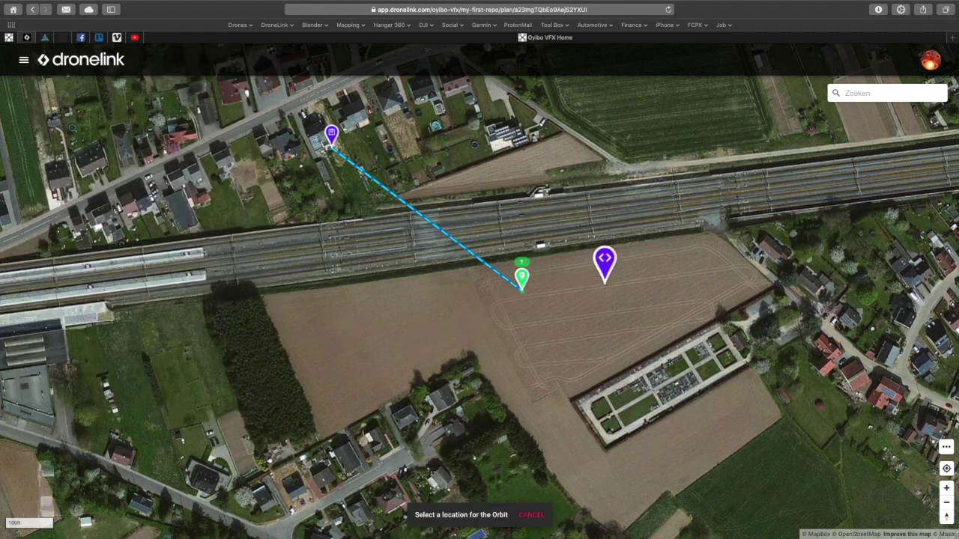
left_click(605, 281)
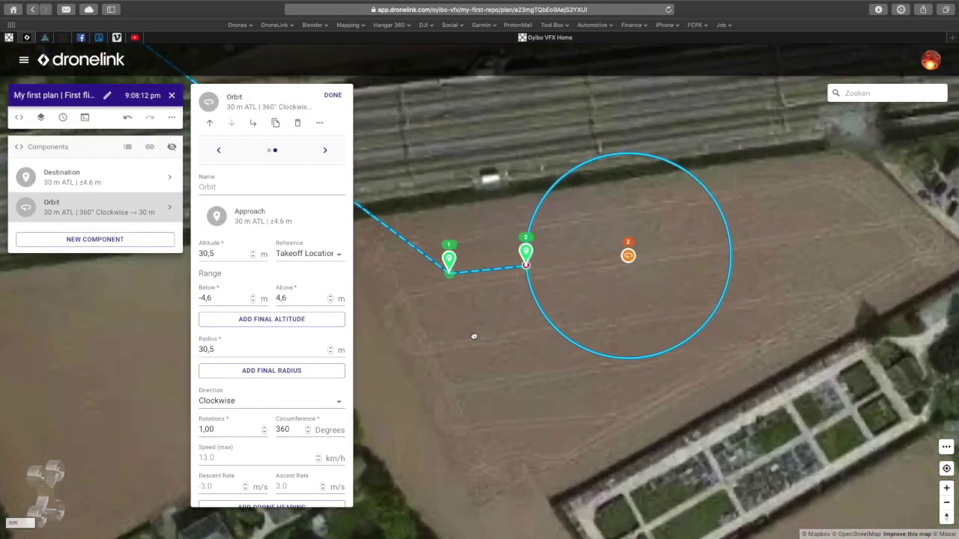
Set the Orbit's approach altitude to 30 m and its radius to 40 m.
left_click(209, 253)
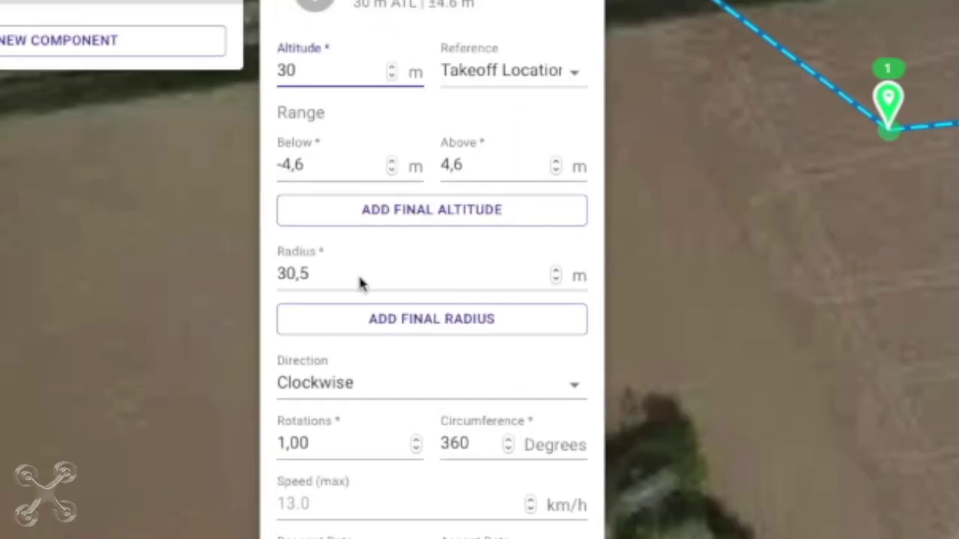
type(",0")
left_click_drag(329, 264, 264, 266)
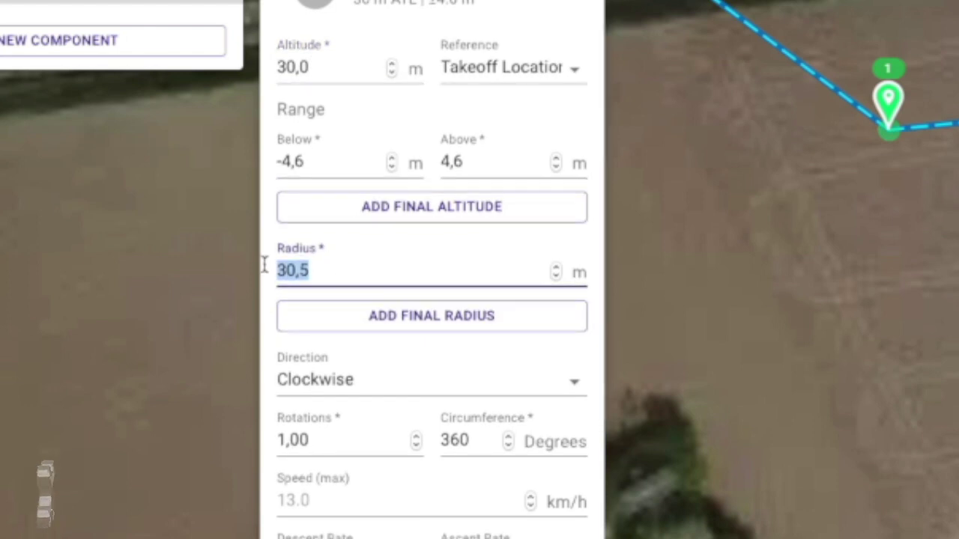
type("40")
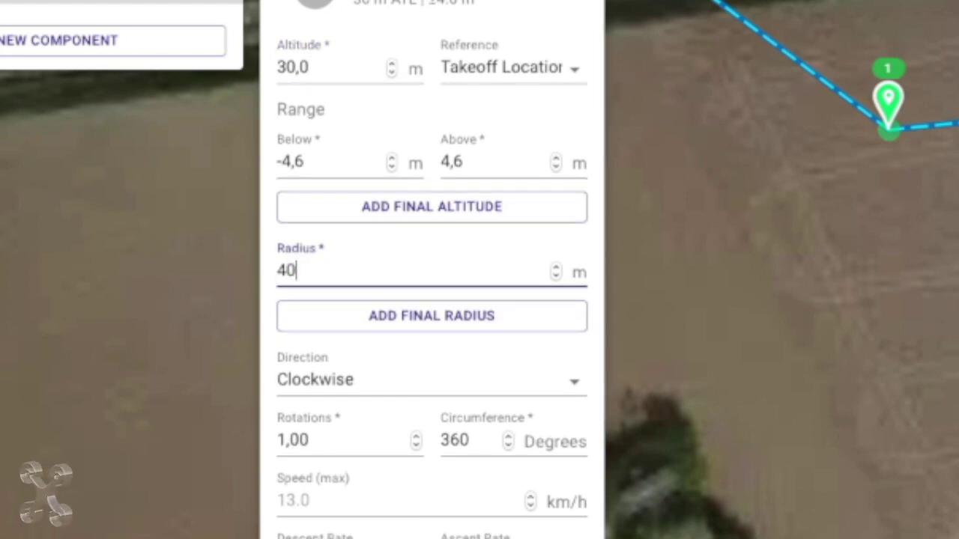
Enlarge the Orbit by moving its approach marker west, set its radius to exactly 50 m, and finish editing it.
type(",0")
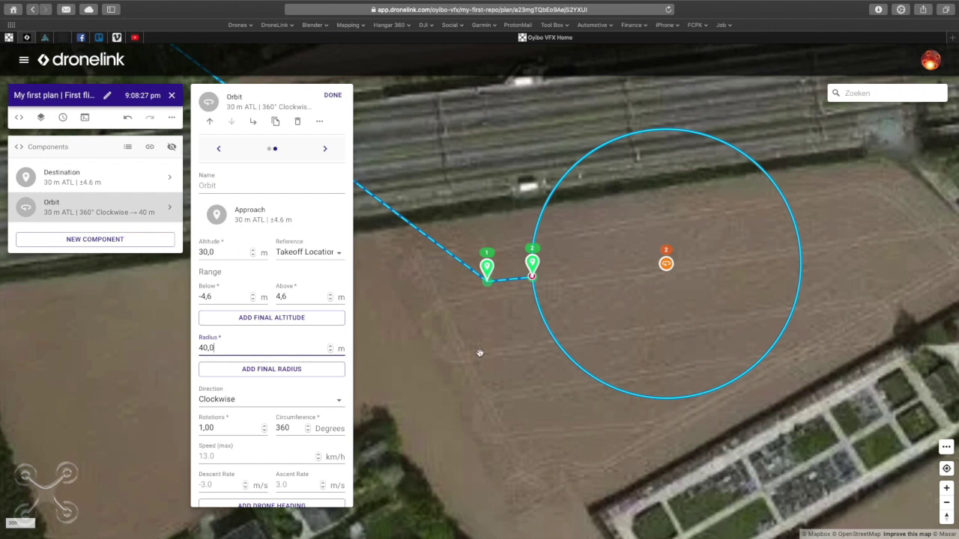
mouse_move(531, 262)
left_mouse_down()
mouse_move(507, 262)
mouse_move(602, 261)
mouse_move(501, 265)
left_mouse_up()
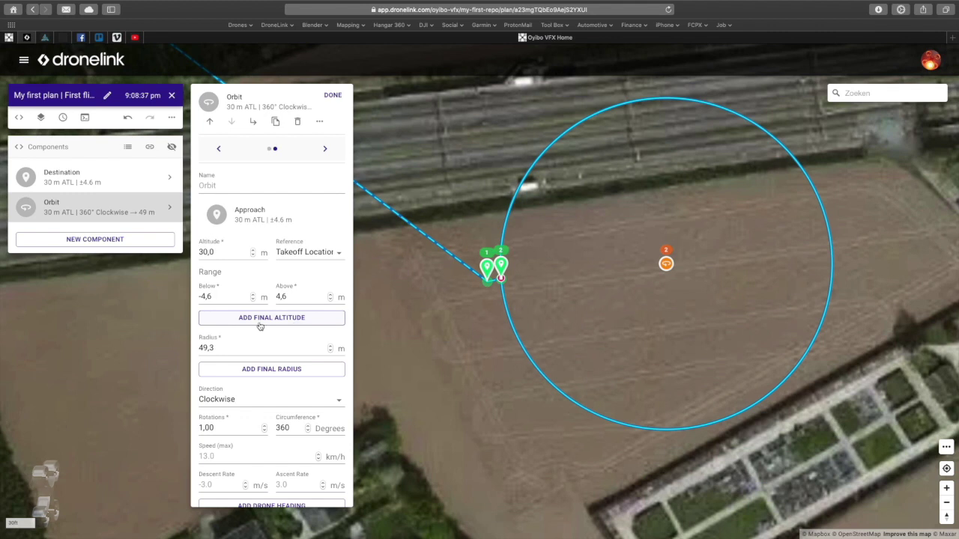
left_click_drag(221, 347, 180, 350)
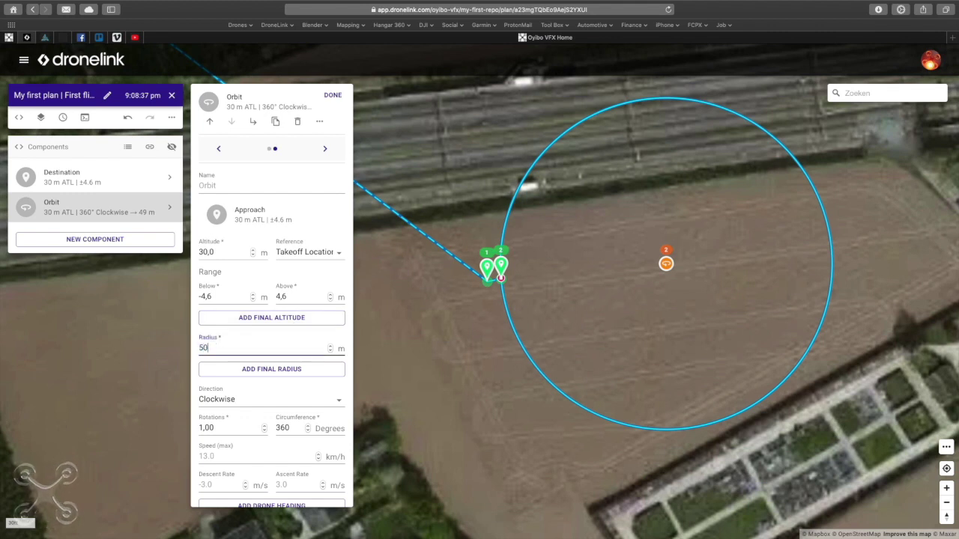
type("50")
key("Return")
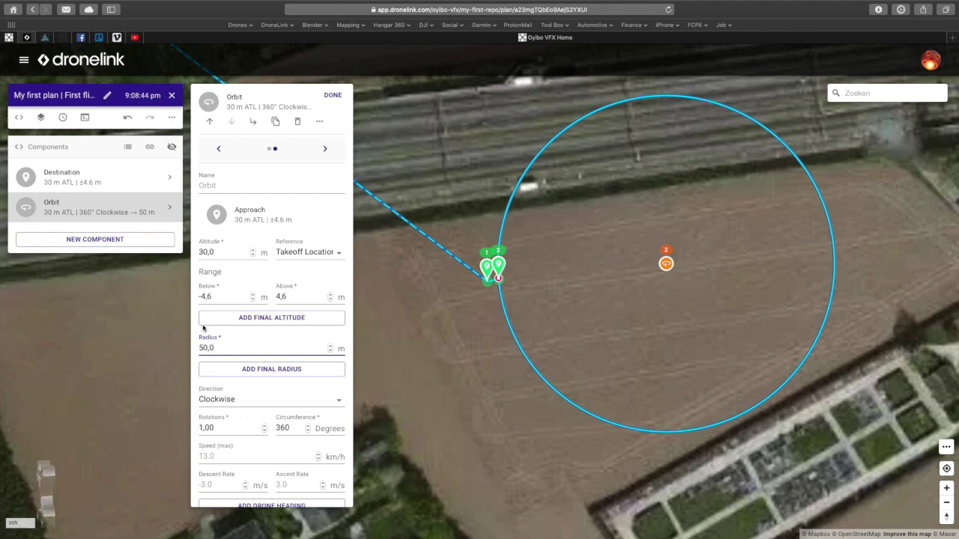
left_click(332, 95)
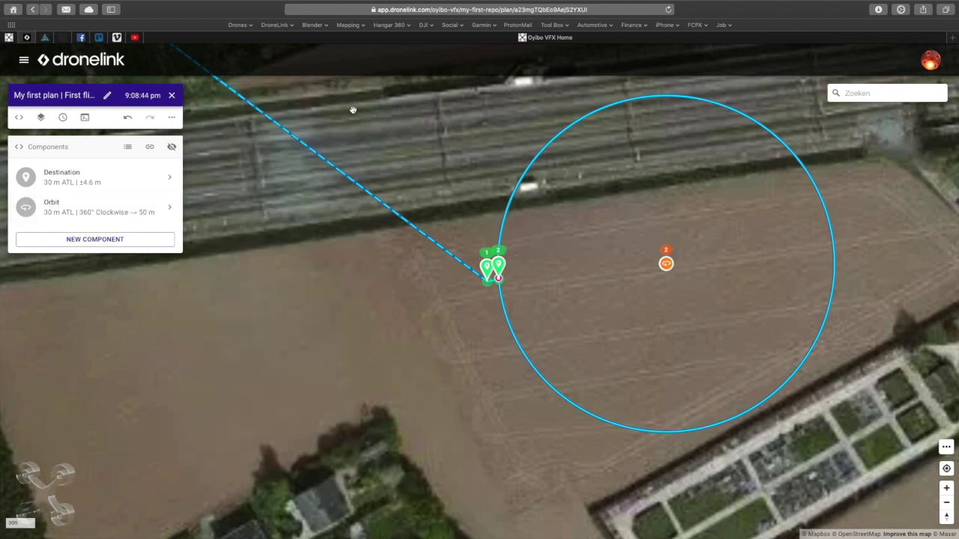
Preview the mission with the 50 m clockwise Orbit by scrubbing and playing the timeline, and close the preview.
left_click(84, 117)
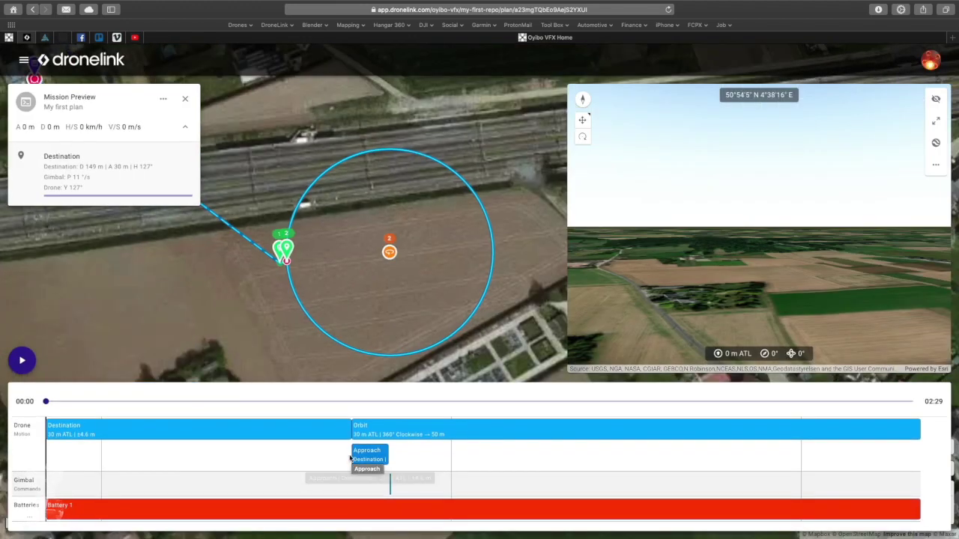
left_click_drag(46, 401, 383, 403)
left_click(22, 360)
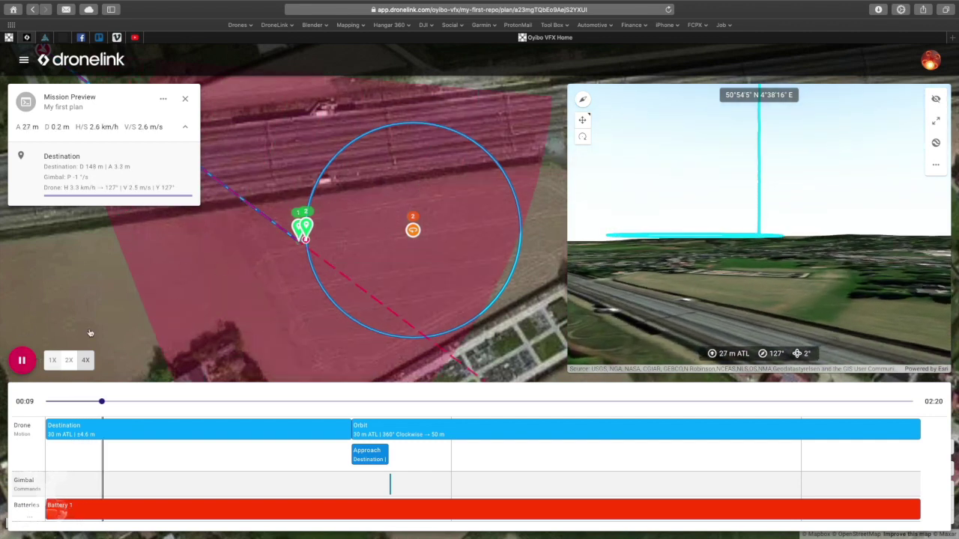
left_click(186, 101)
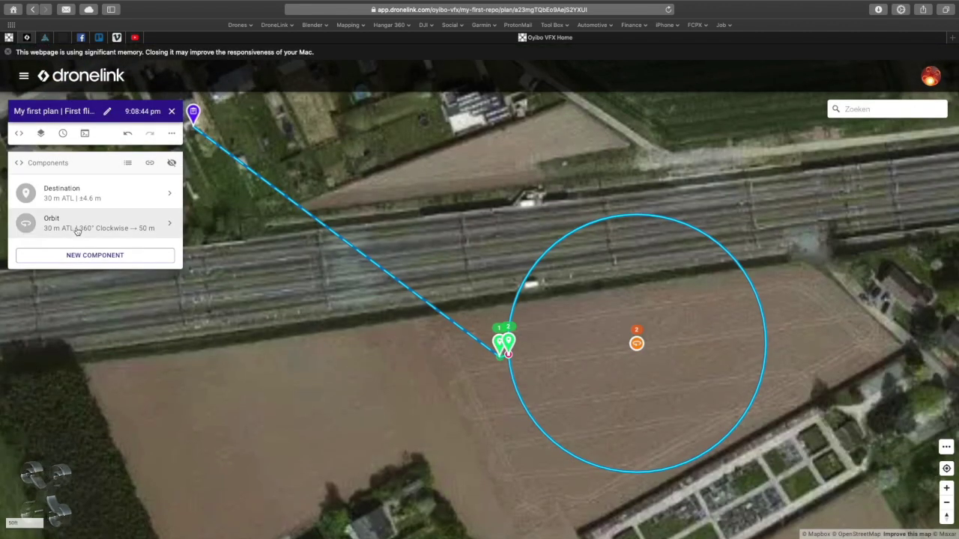
Try a partial Orbit with a circumference of 180 degrees, and one with 0.75 rotations.
left_click(75, 229)
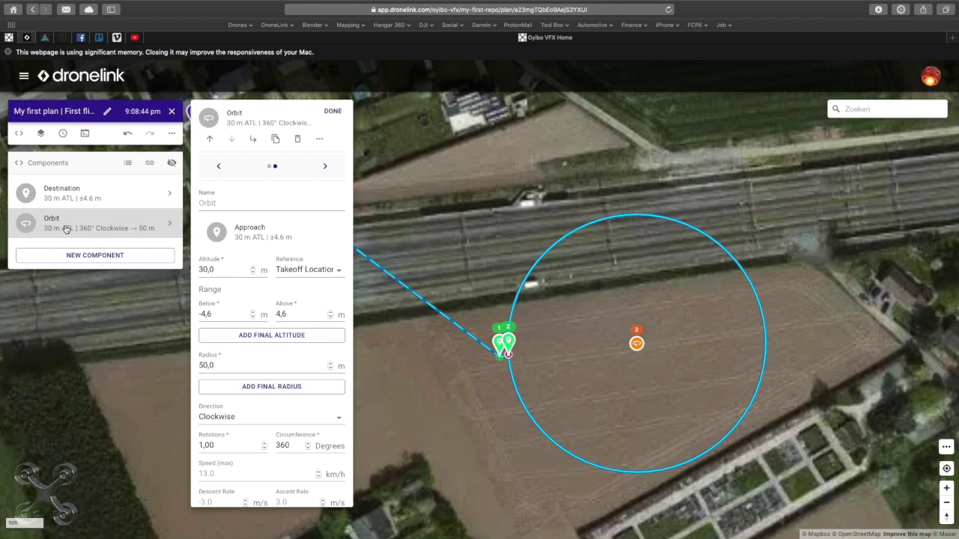
scroll(310, 396, "down", 3)
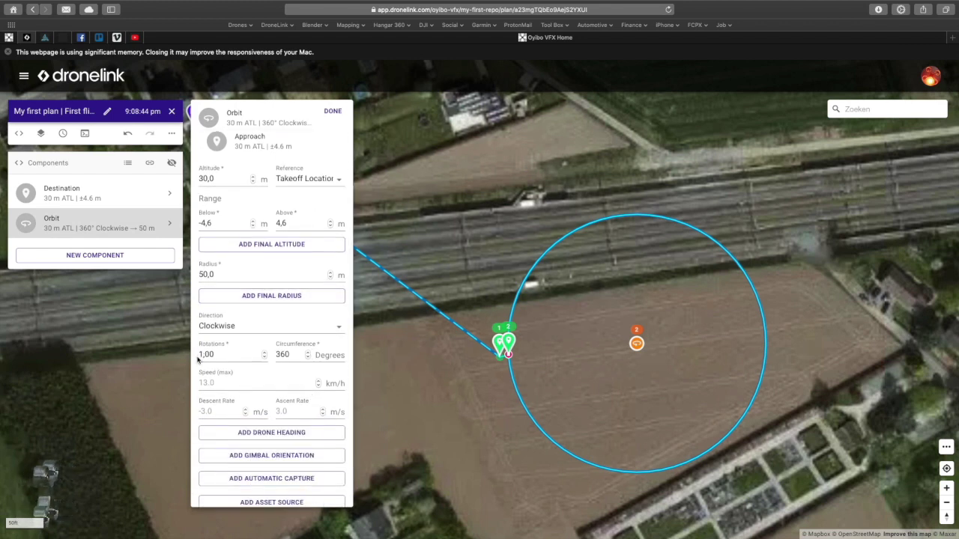
left_click_drag(297, 355, 273, 355)
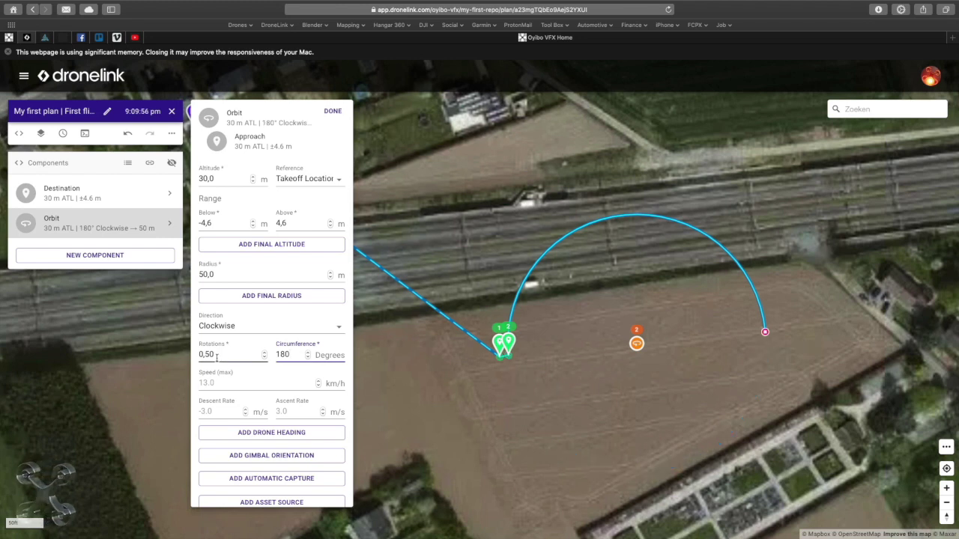
left_click_drag(220, 355, 189, 357)
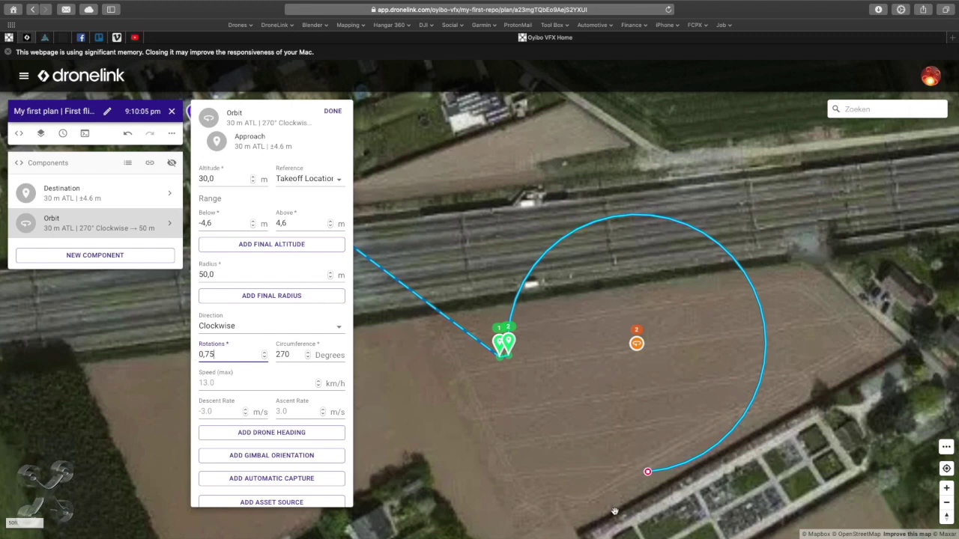
Set the Orbit's direction to Counterclockwise with 2 rotations and finish editing it.
left_click(339, 328)
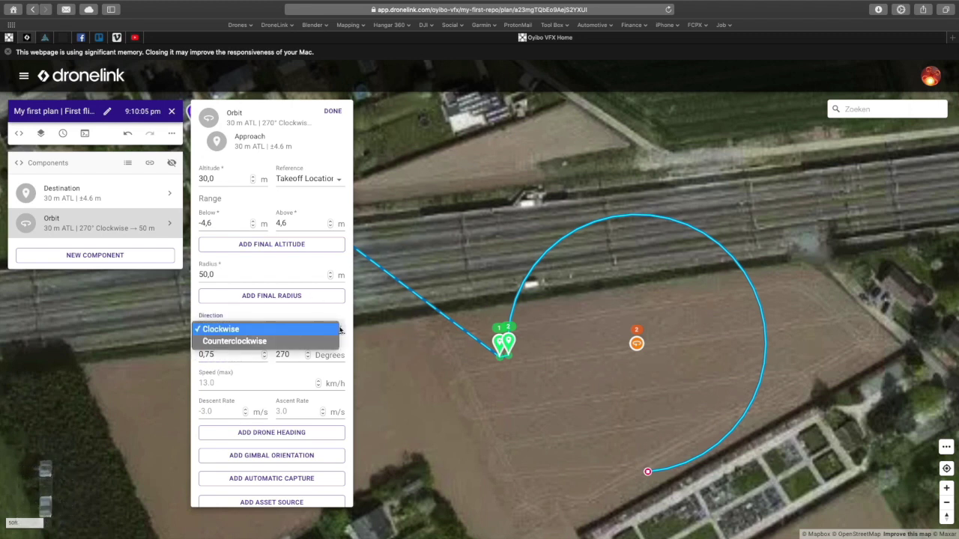
left_click(333, 341)
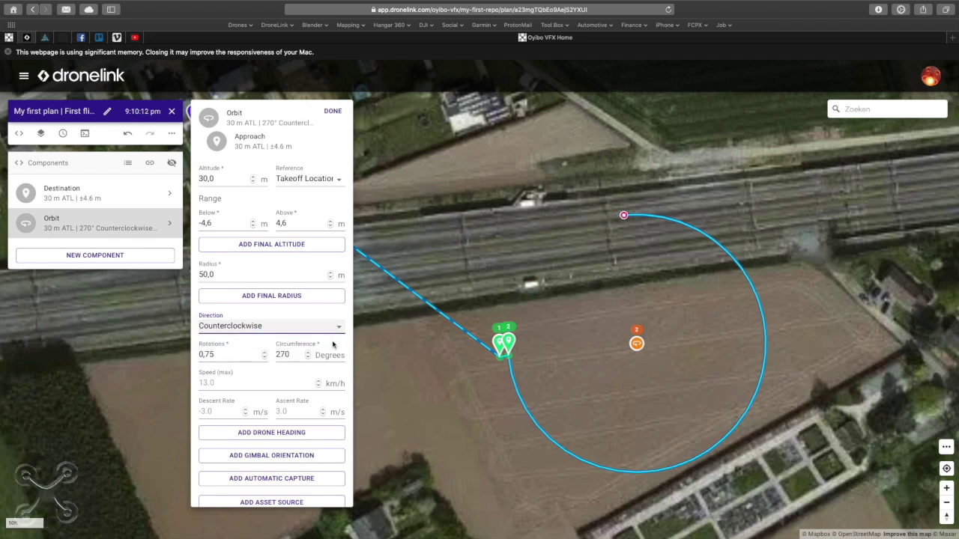
left_click_drag(232, 357, 178, 358)
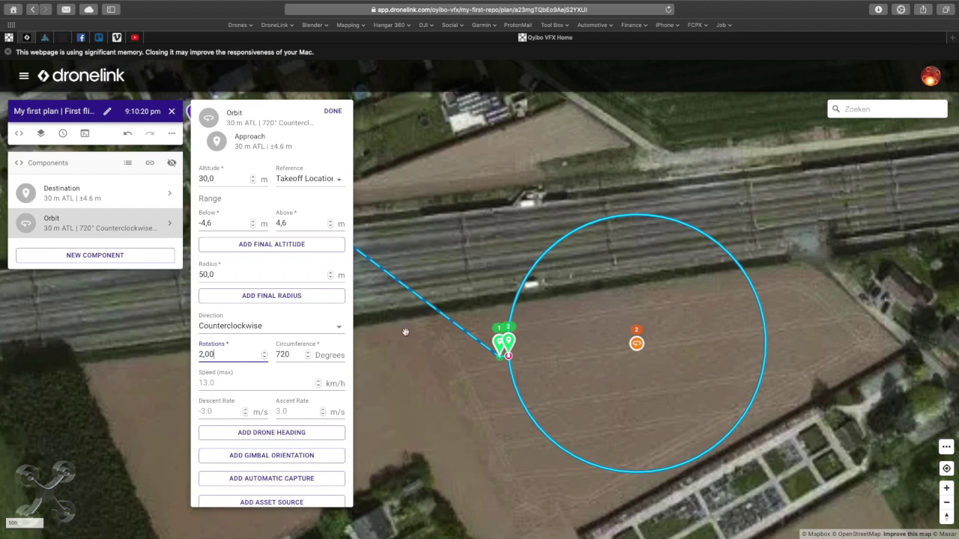
left_click(333, 112)
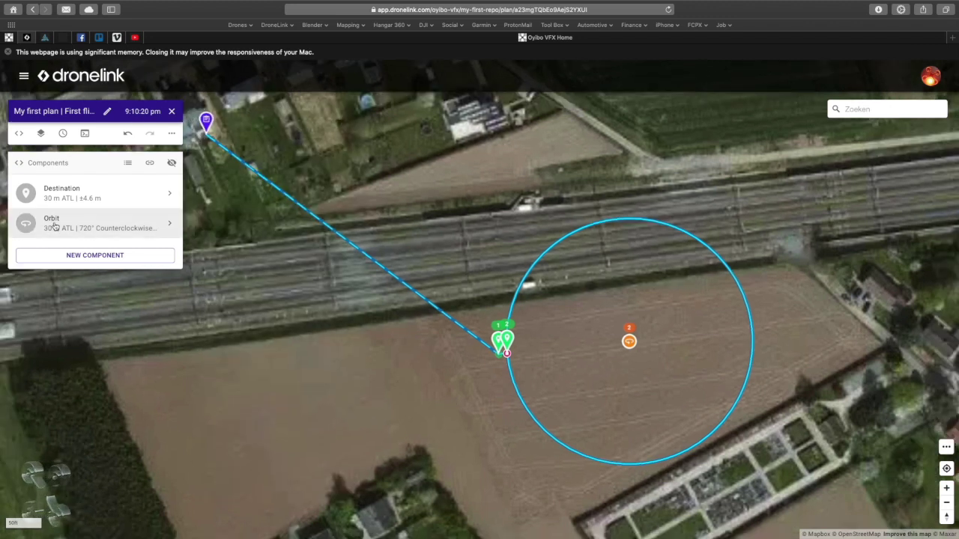
Add a gimbal orientation to the Orbit with a pitch of -20 degrees, and check it in the mission preview.
left_click(27, 224)
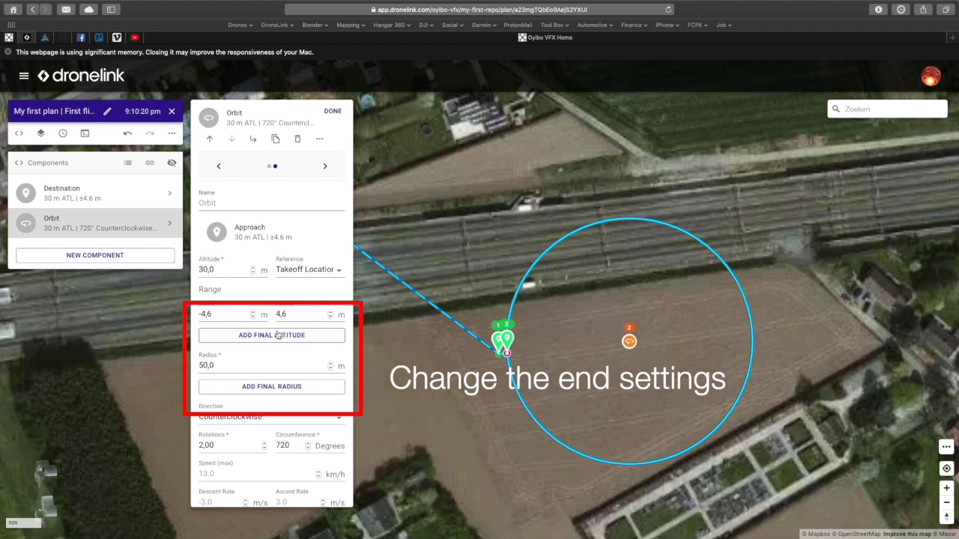
scroll(277, 337, "down", 3)
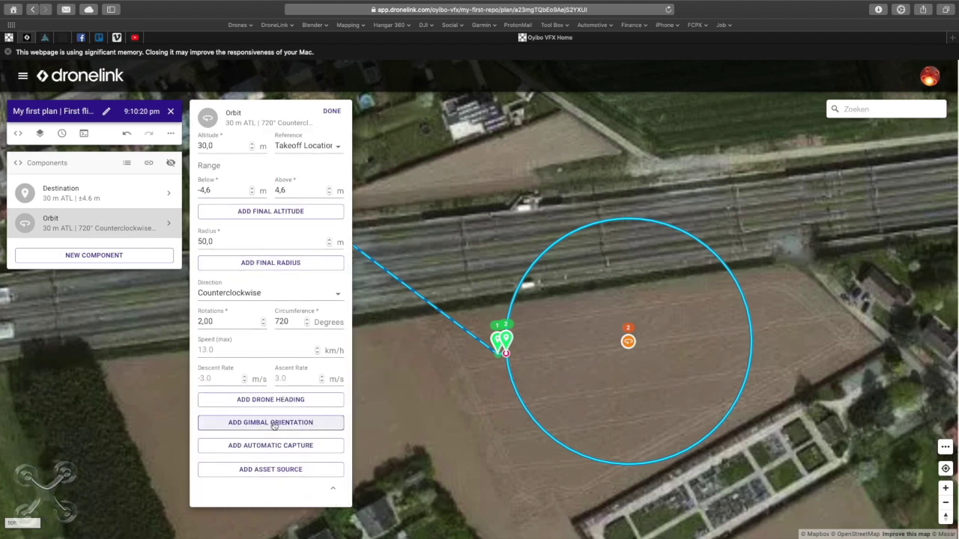
left_click(281, 424)
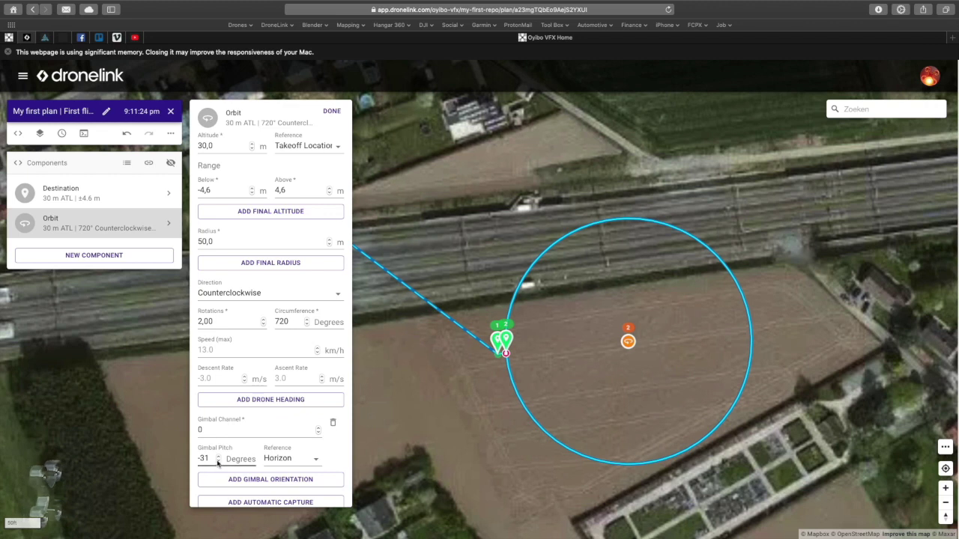
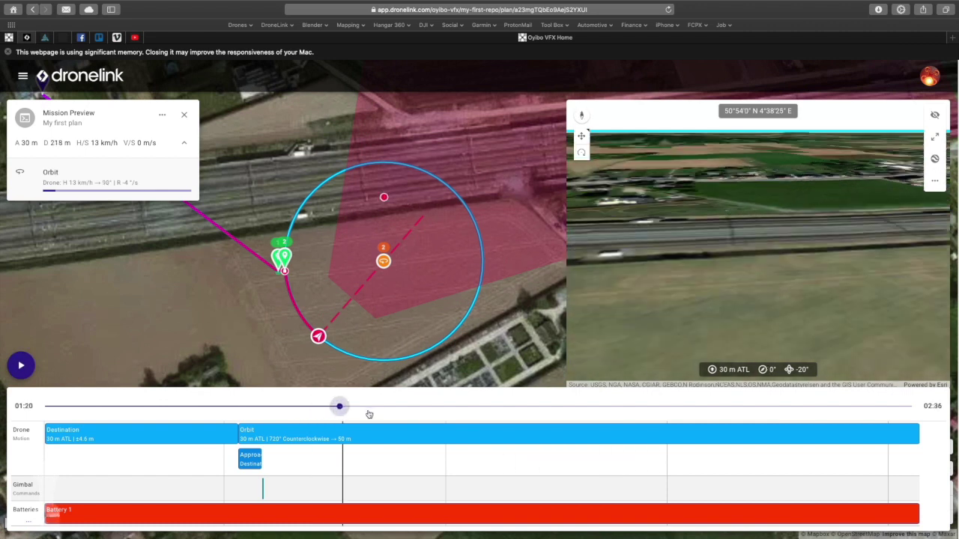
left_click(184, 114)
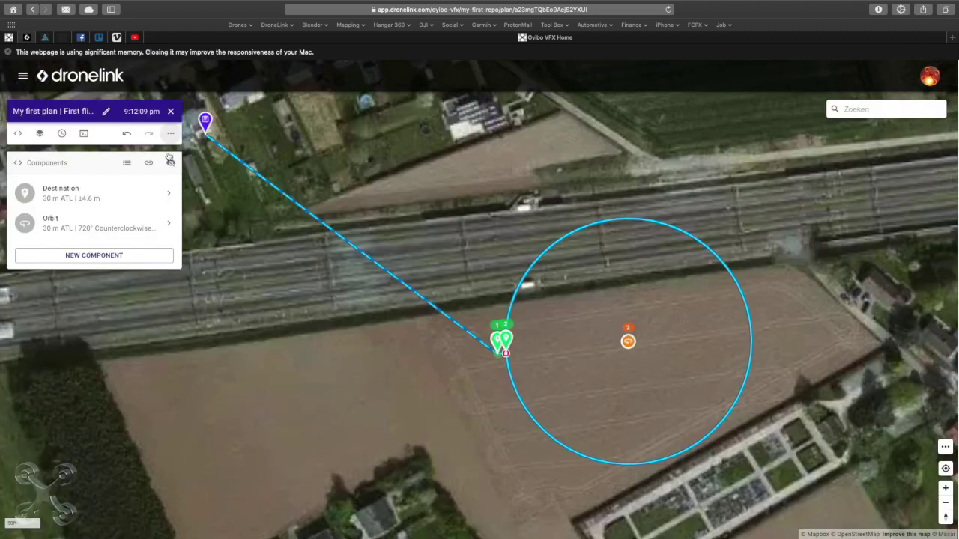
Add a final altitude of 60 m above the takeoff location to the Orbit and finish editing it.
left_click(90, 223)
scroll(200, 334, "down", 5)
left_click(285, 220)
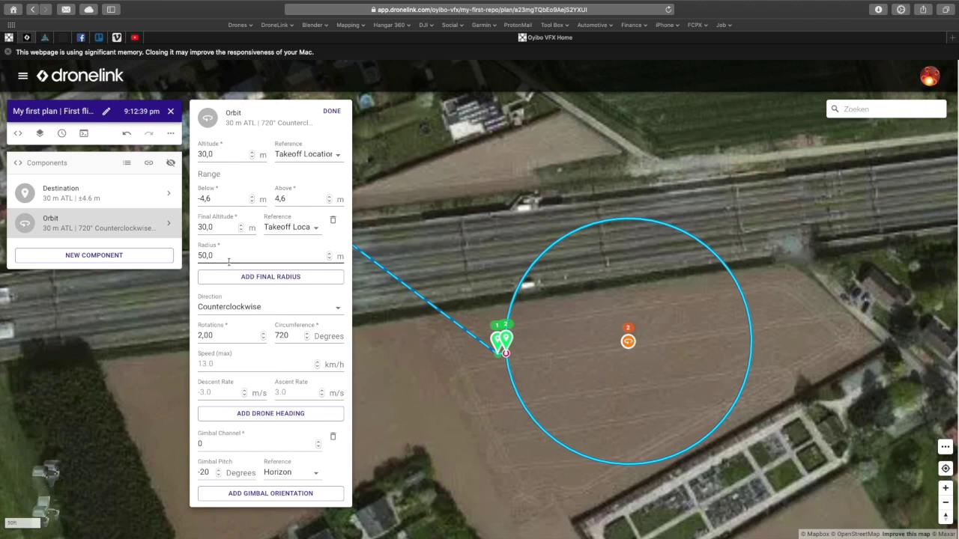
scroll(269, 344, "down", 2)
scroll(221, 277, "up", 5)
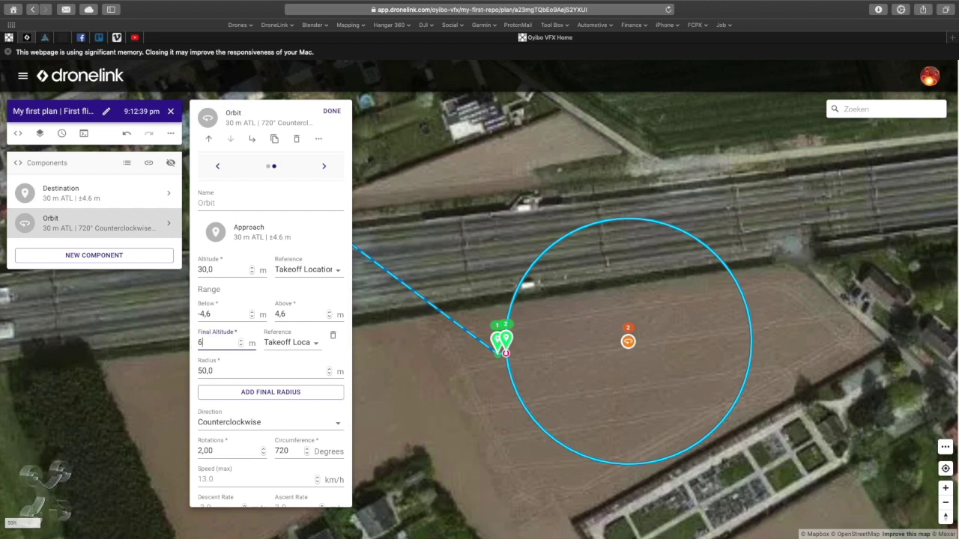
left_click(329, 111)
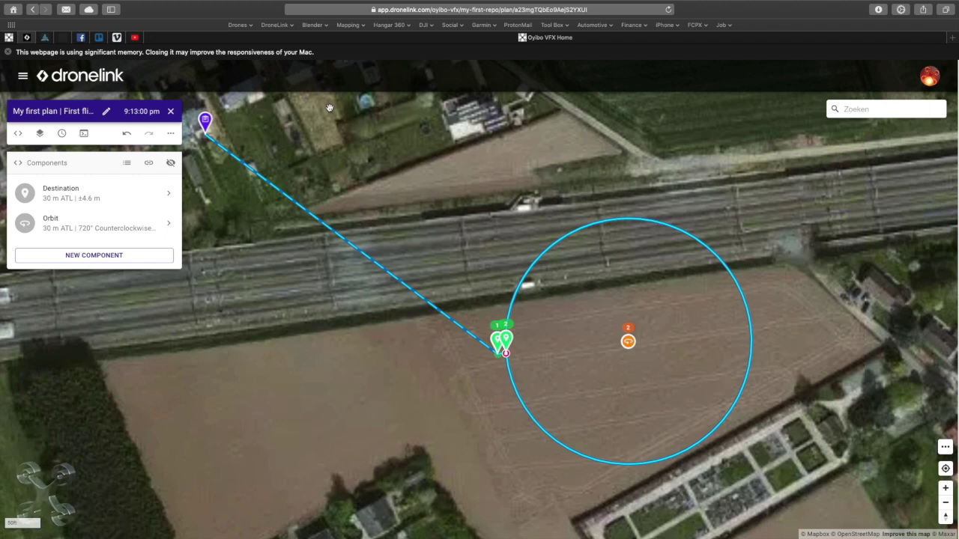
Preview the climbing Orbit by scrubbing the timeline to 00:21 and playing the flight at 4X, and close the preview.
left_click(85, 135)
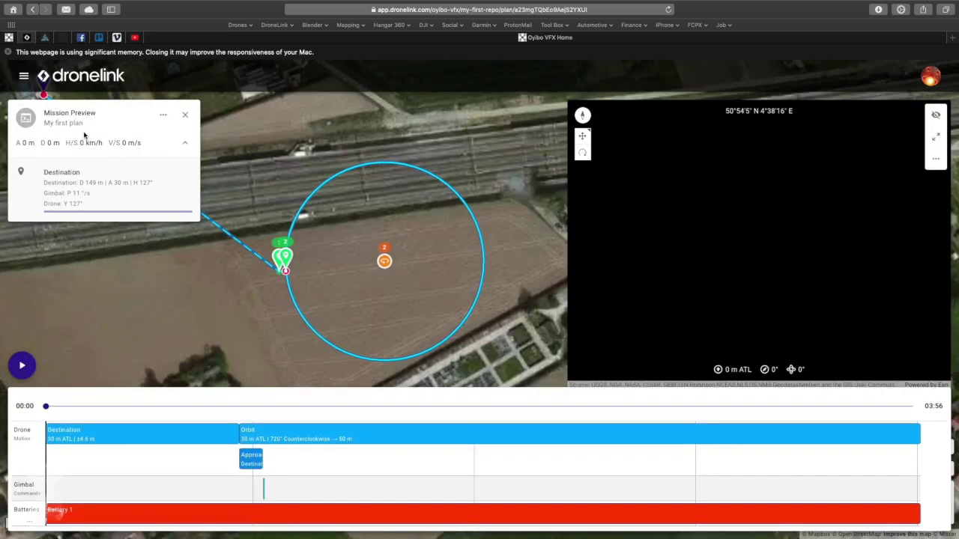
left_click(245, 406)
left_click_drag(245, 406, 123, 406)
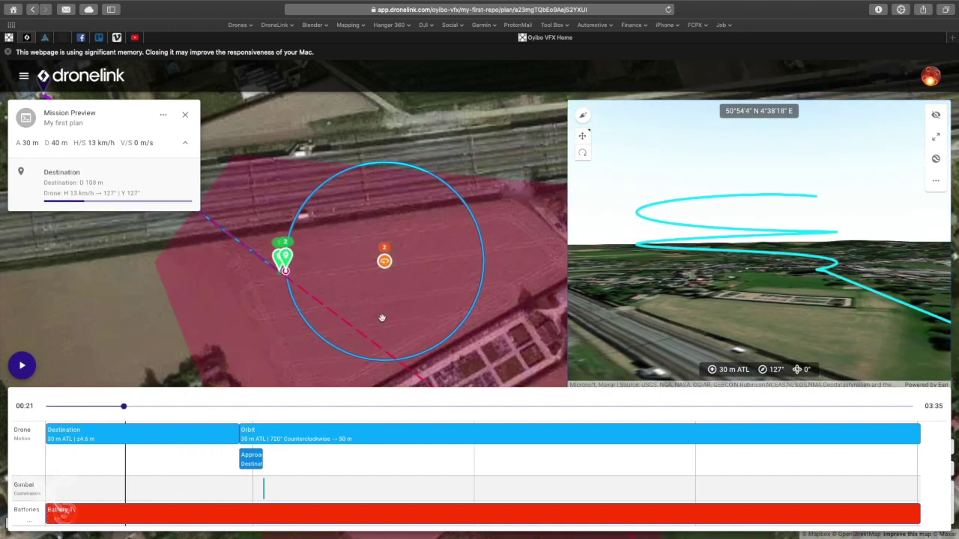
left_click(217, 406)
left_click(22, 365)
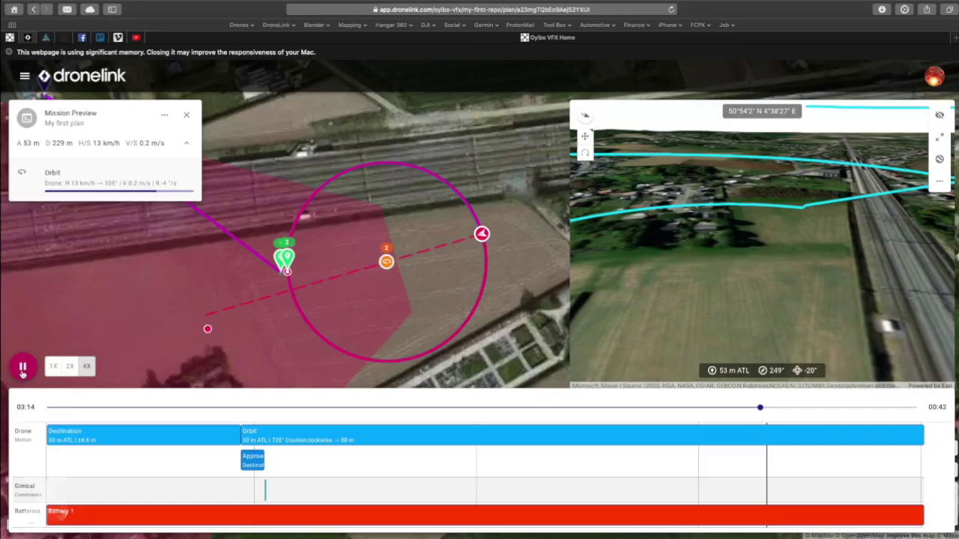
left_click(185, 116)
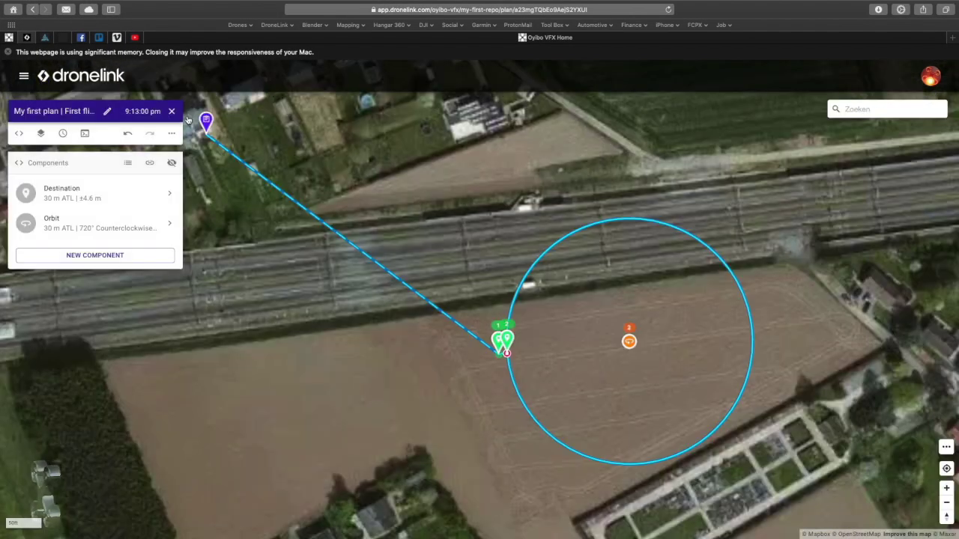
Set the Orbit's radius to 25 m, add a final radius of 100 m, and finish editing it.
left_click(49, 223)
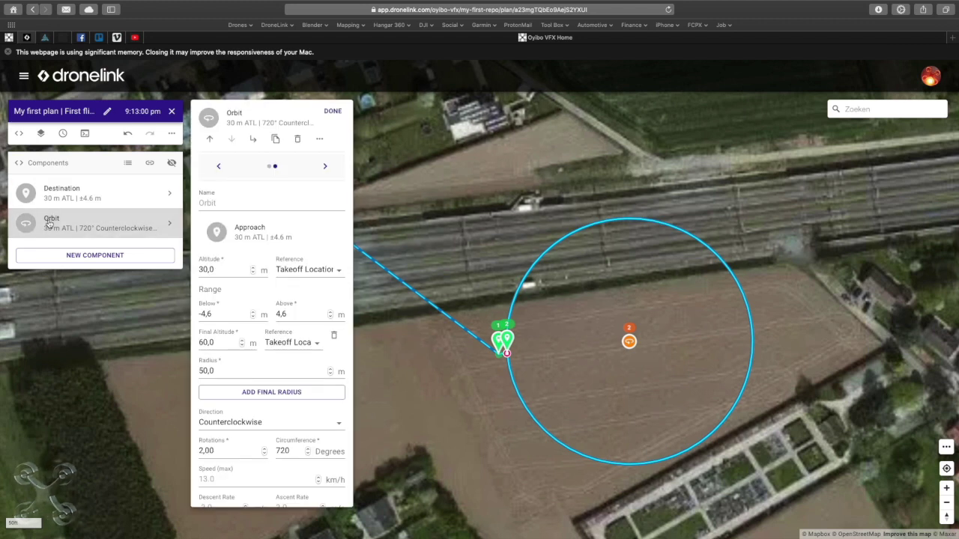
scroll(222, 346, "down", 3)
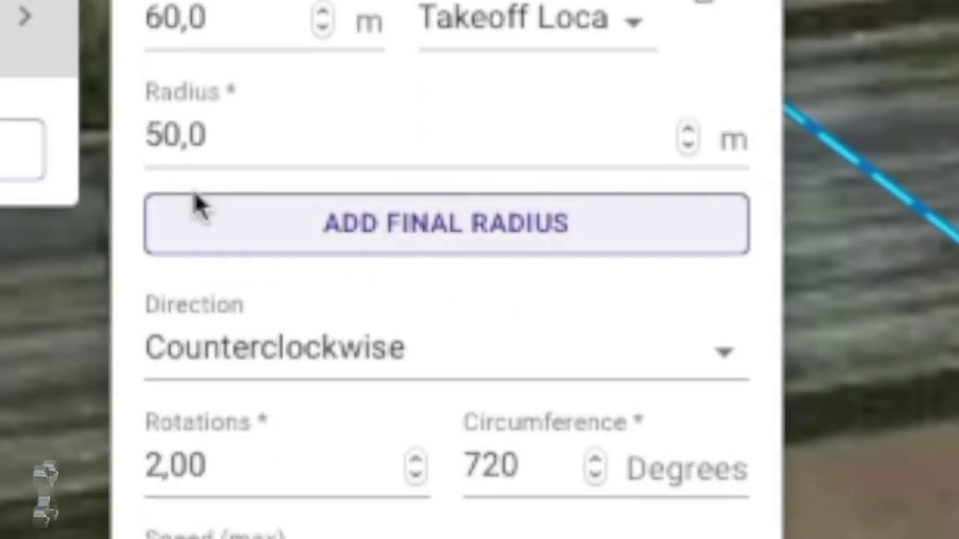
left_click_drag(212, 145, 86, 142)
type("2")
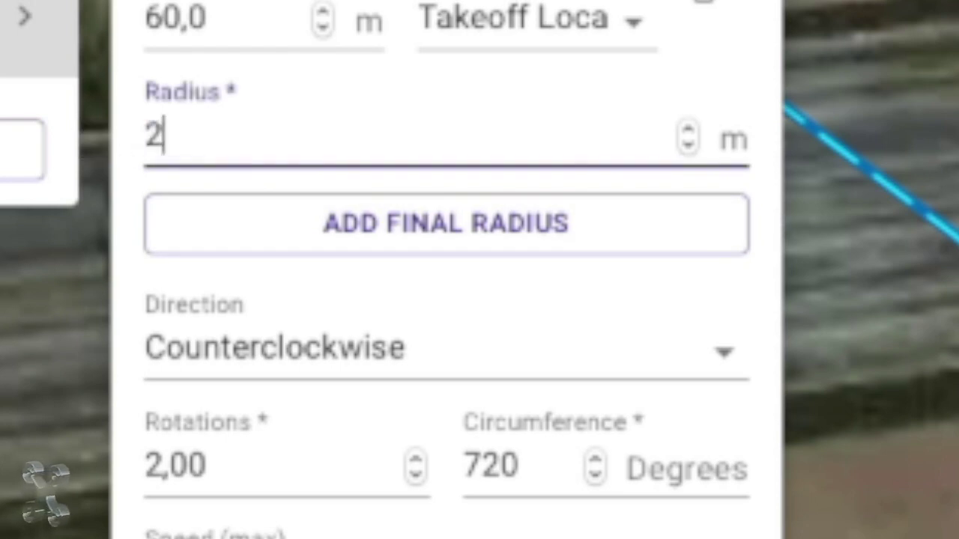
left_click(453, 236)
left_click_drag(259, 261, 62, 254)
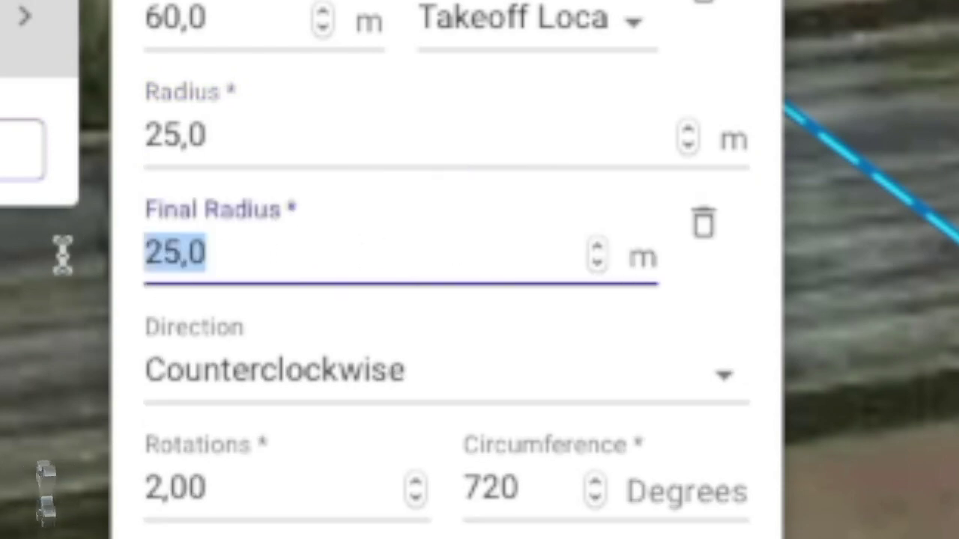
type("100")
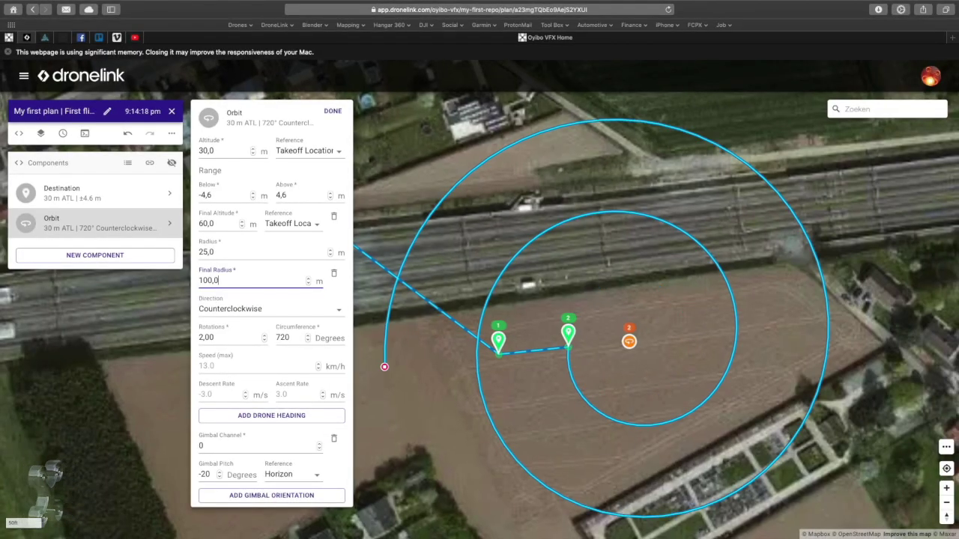
left_click(335, 112)
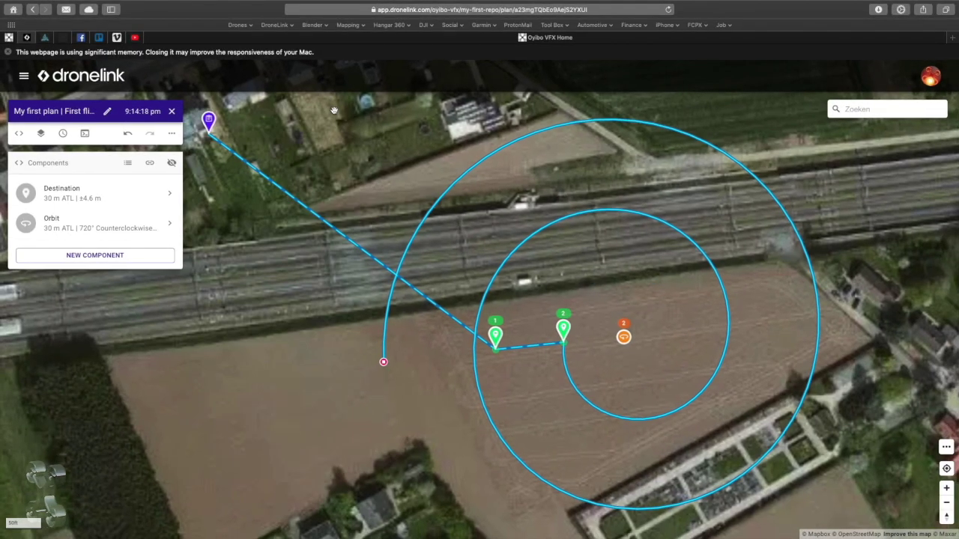
Play the outward-spiralling Orbit at 4X in the mission preview, pause the flight and close the preview.
left_click(84, 134)
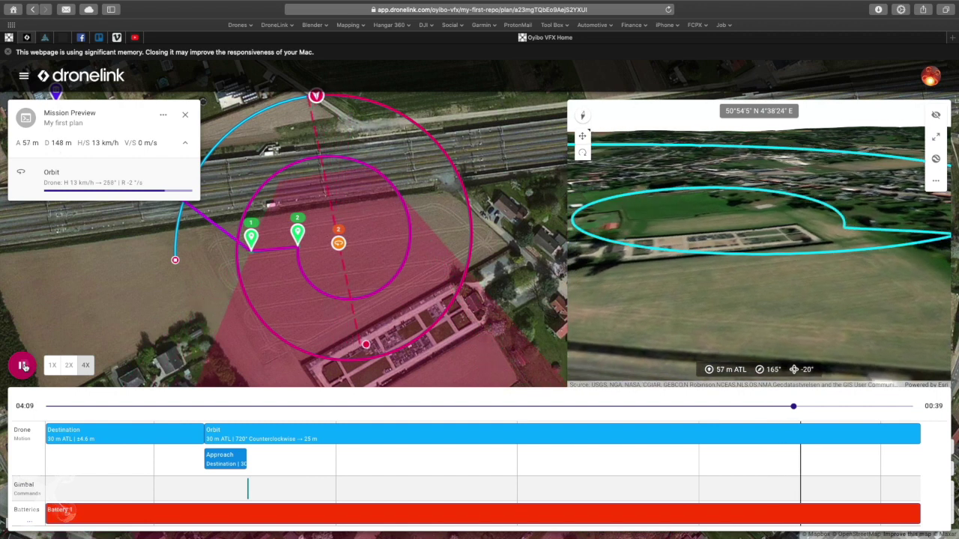
key("space")
left_click(185, 118)
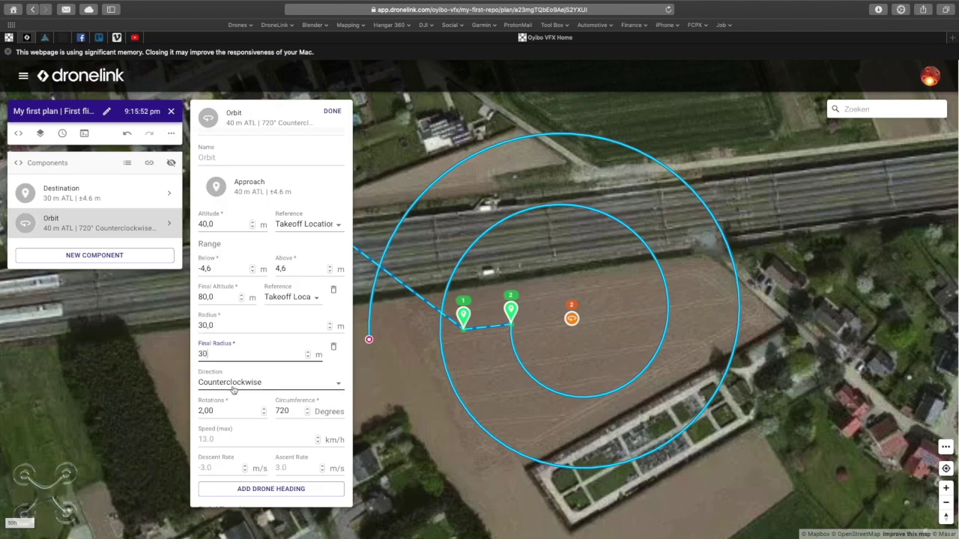
Set the Orbit's altitude to 40 m, final altitude to 80 m, both radii to 30 m and rotations to 7, and finish editing it.
scroll(225, 378, "down", 2)
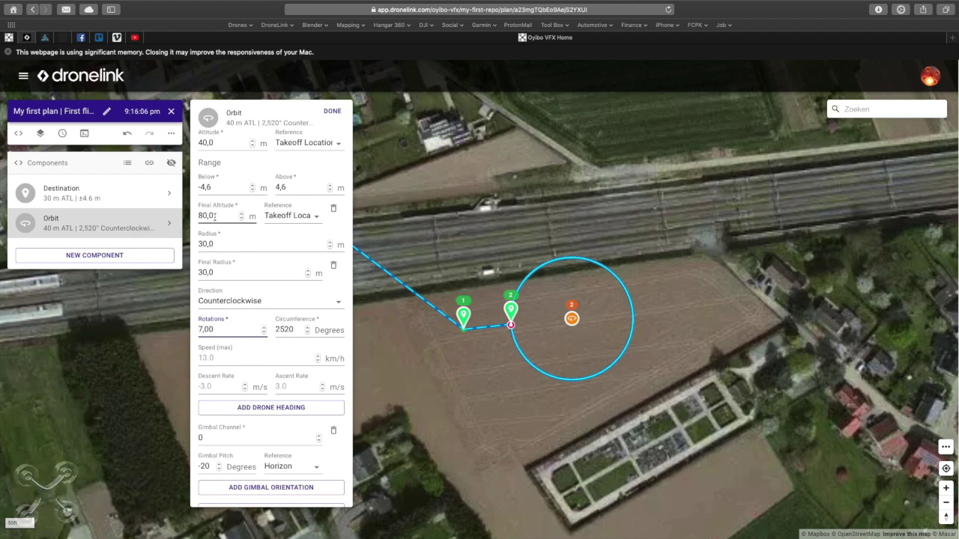
left_click(333, 111)
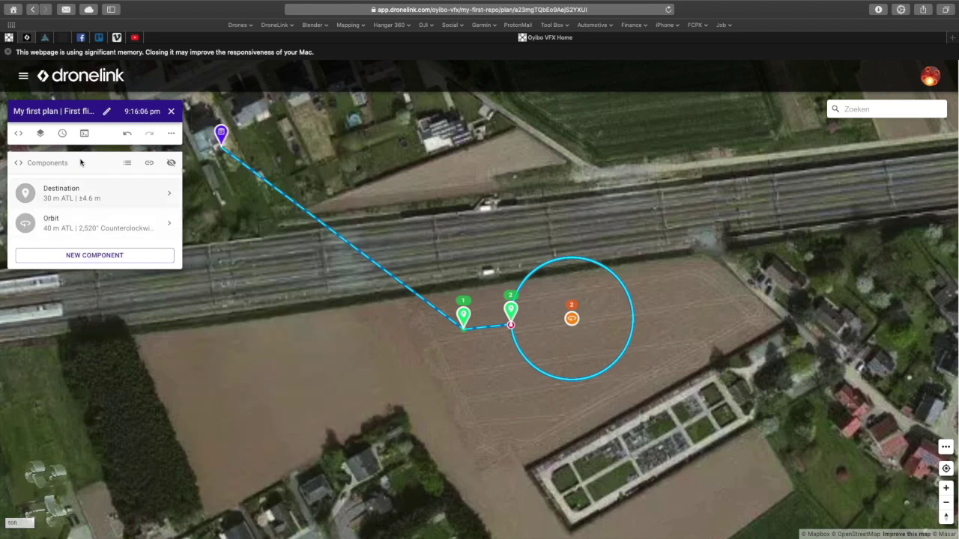
Preview the seven-rotation Orbit by playing the flight at 4X and skipping ahead to the start of the Orbit, and close the preview.
left_click(85, 134)
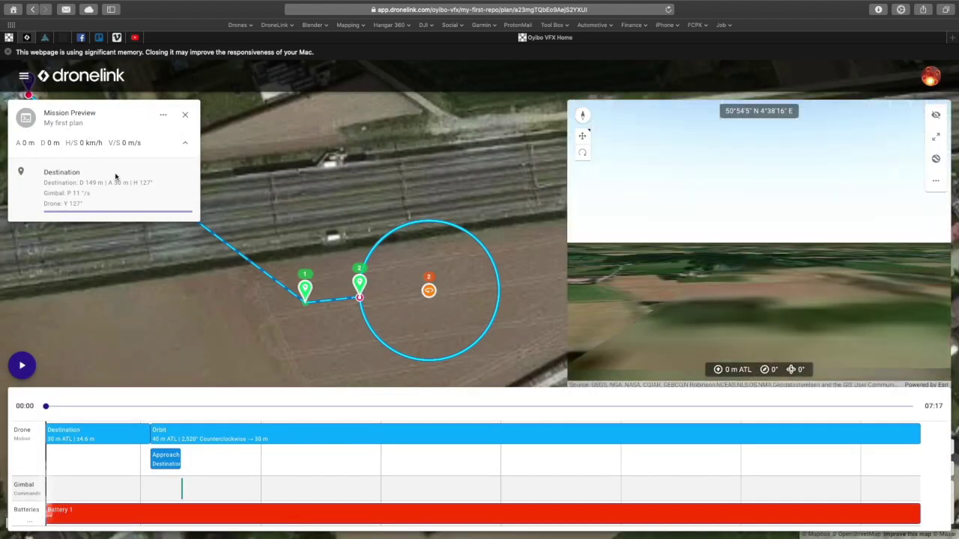
left_click(21, 365)
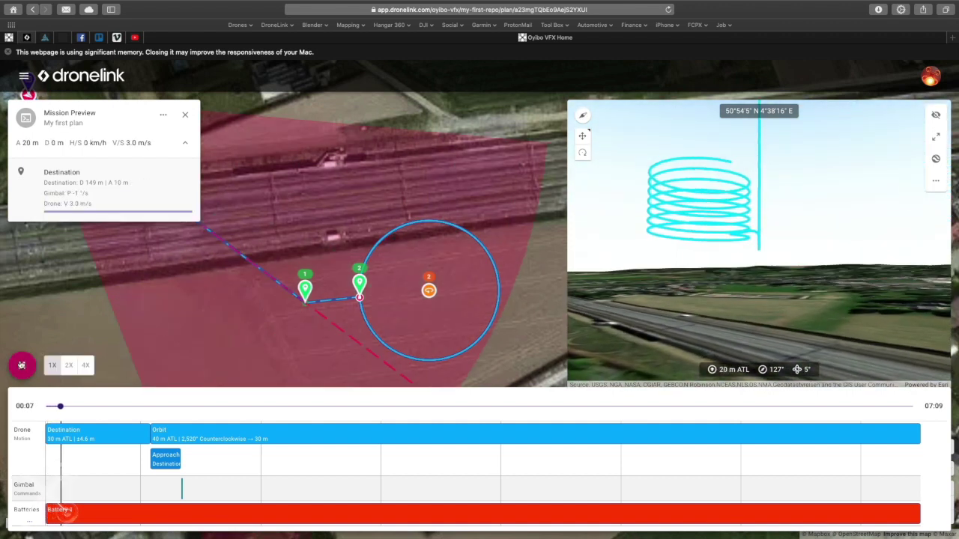
left_click(86, 365)
left_click(161, 406)
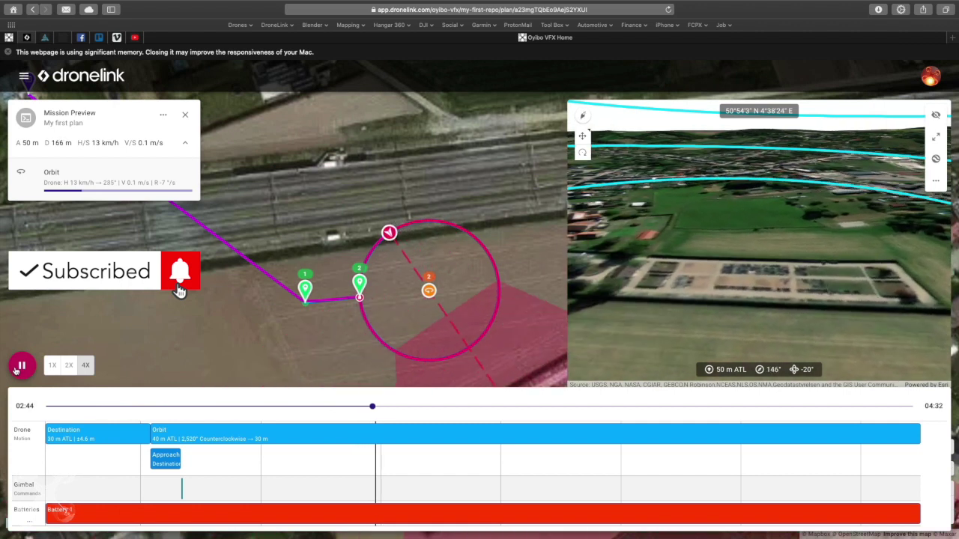
key("space")
left_click(185, 117)
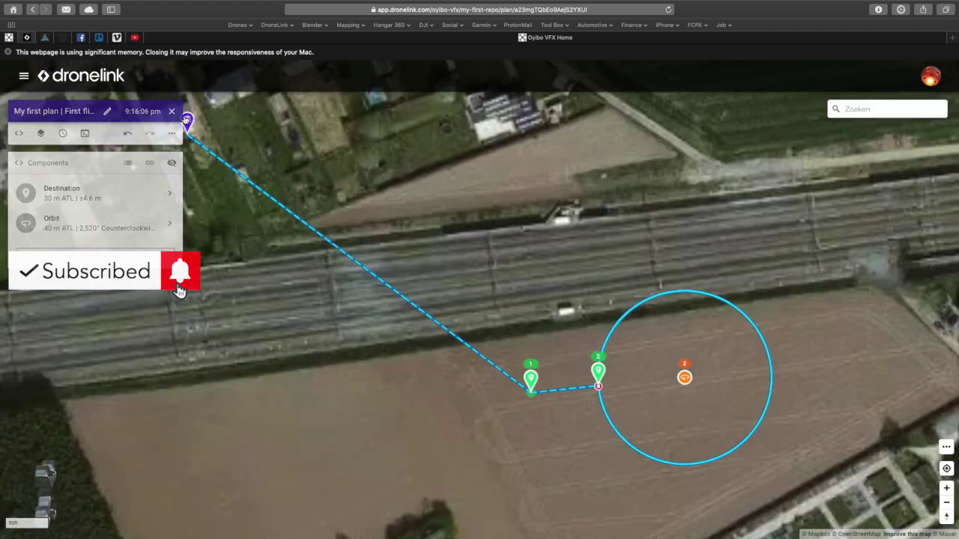